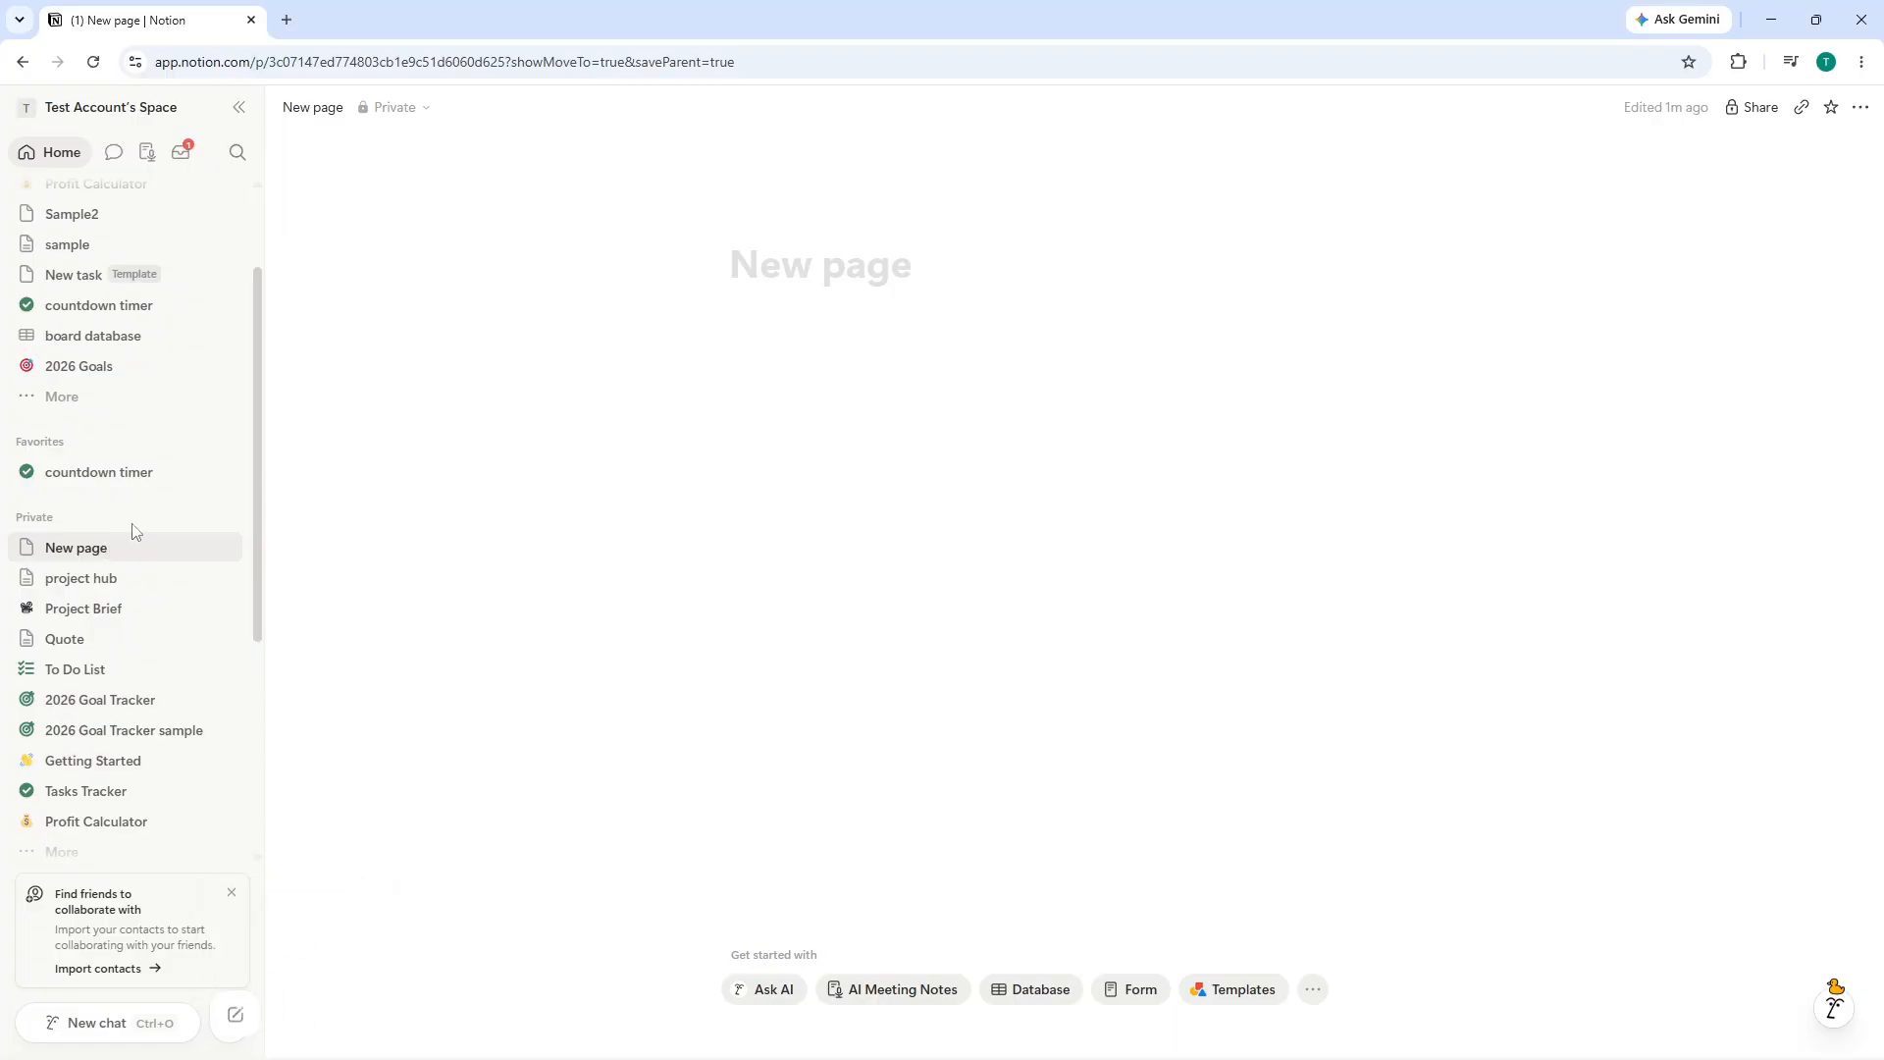
# - Title the new page Daily Checklist and start a line below the title
pyautogui.click(807, 280)
pyautogui.click(947, 282)
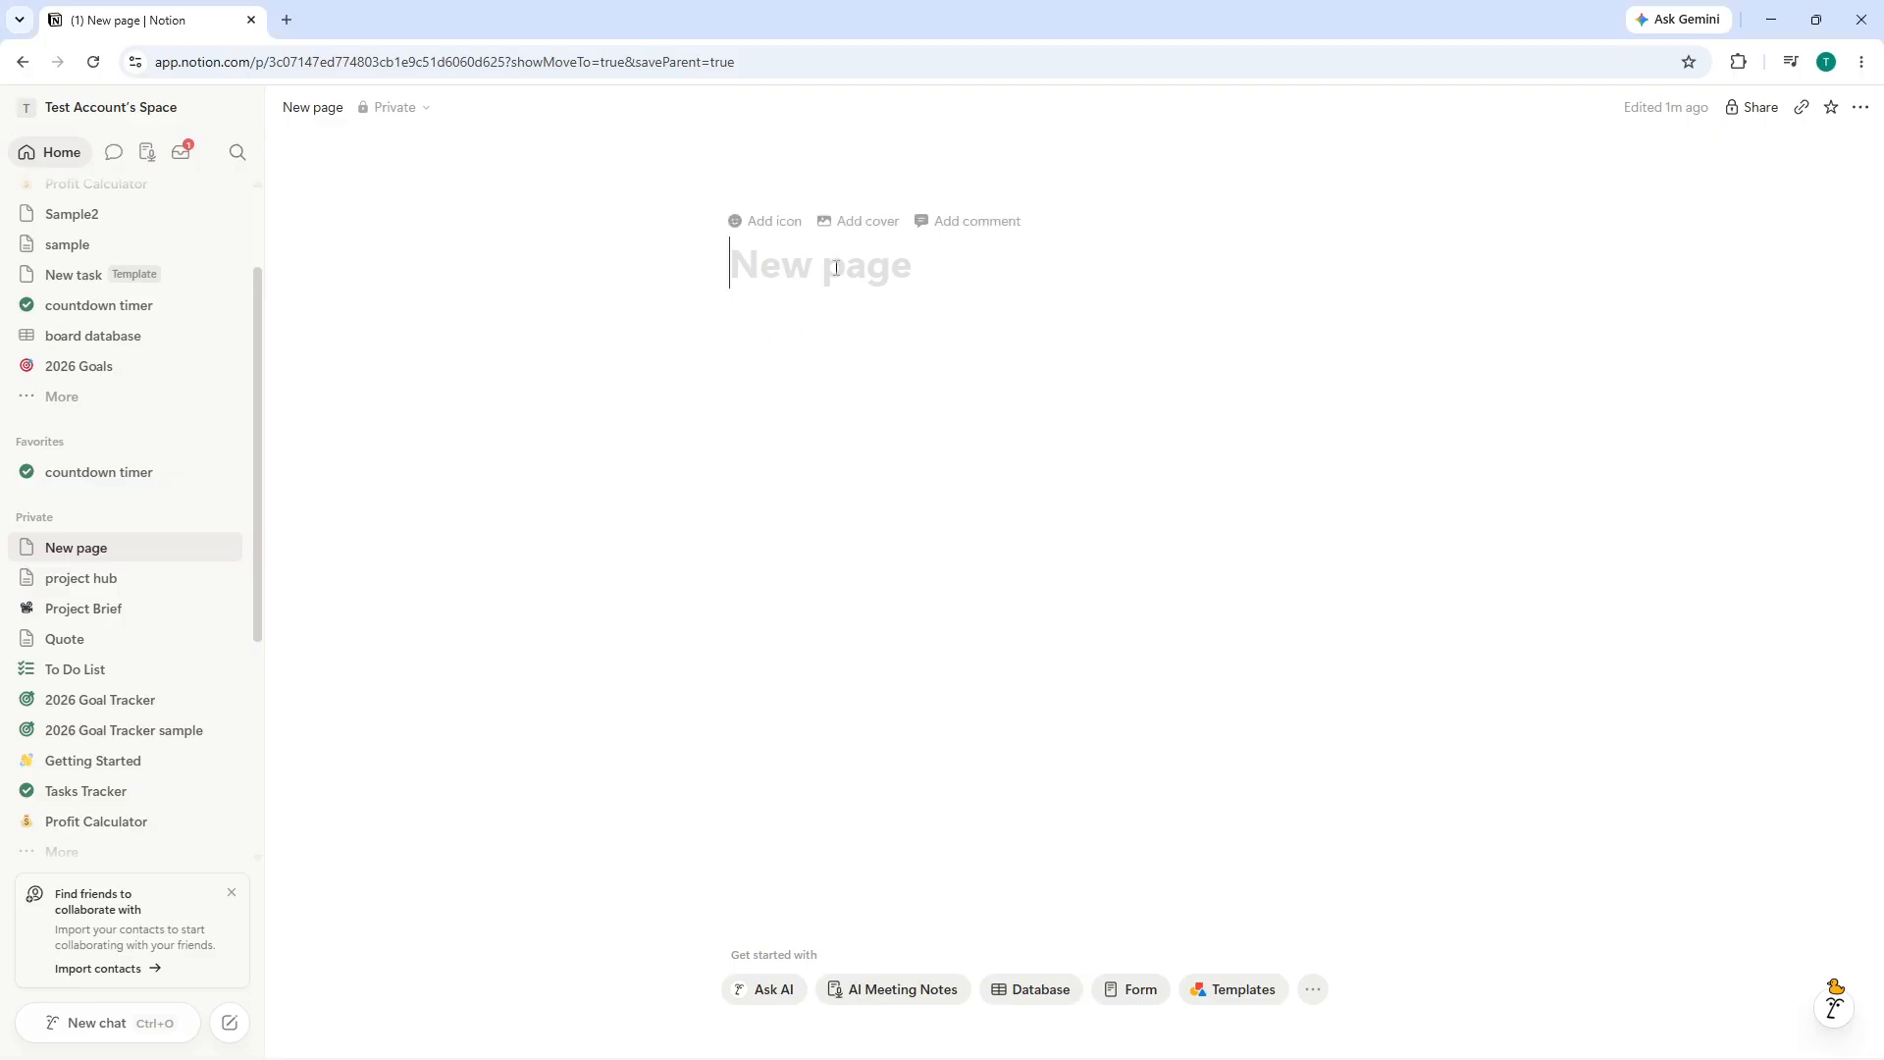
pyautogui.write('Daily Checklist')
pyautogui.press('Return')
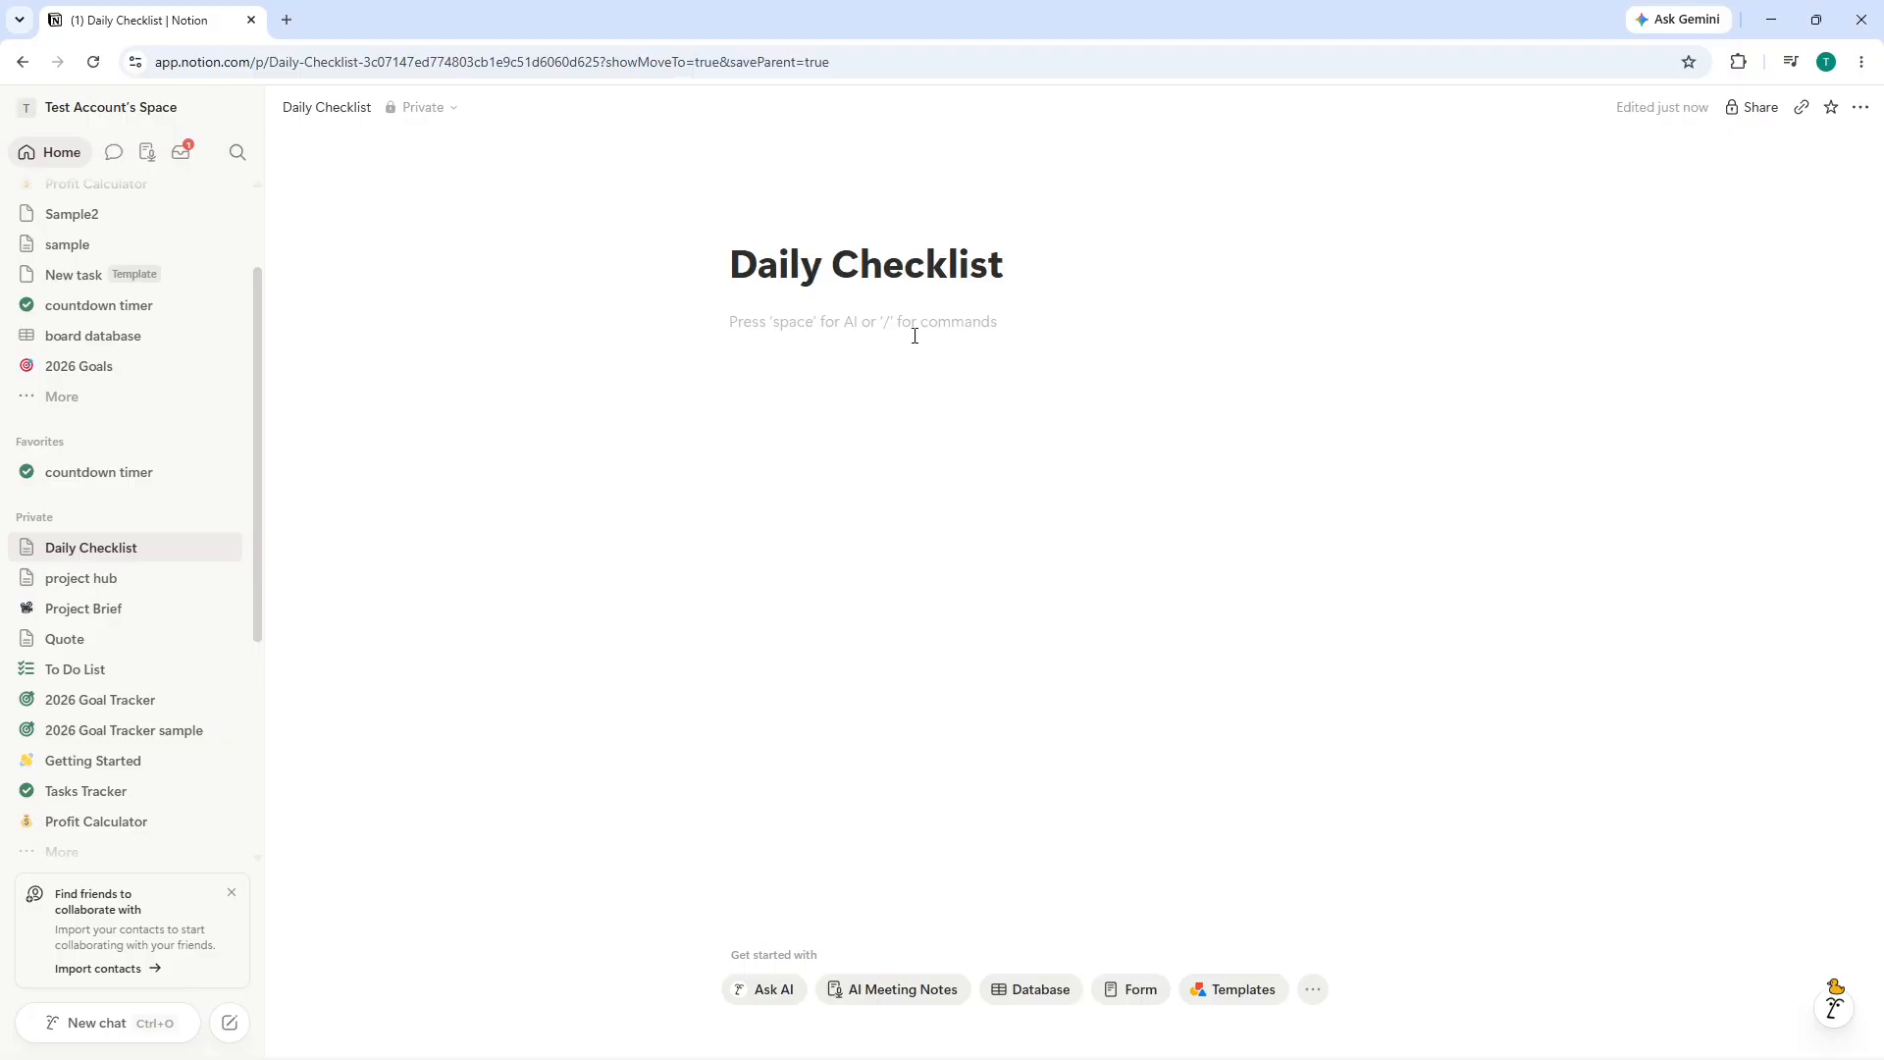
pyautogui.write('/te')
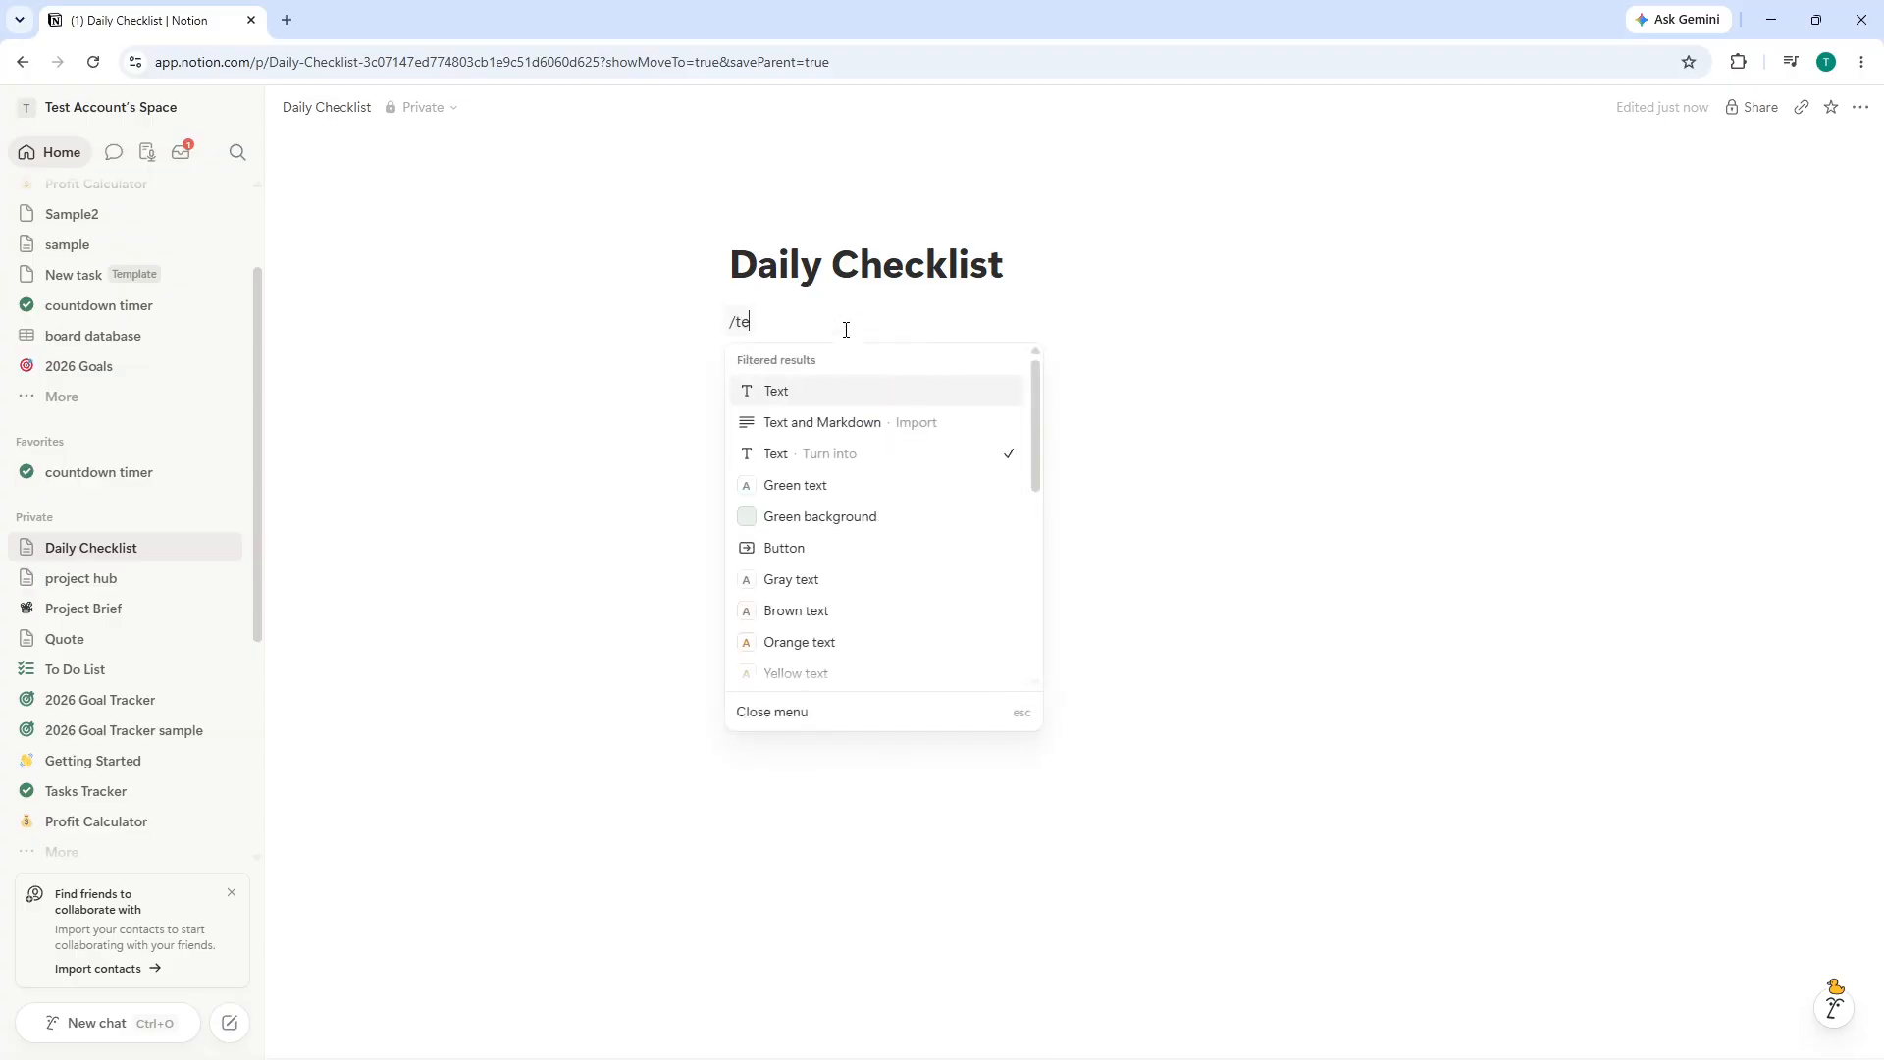
pyautogui.write('mplate')
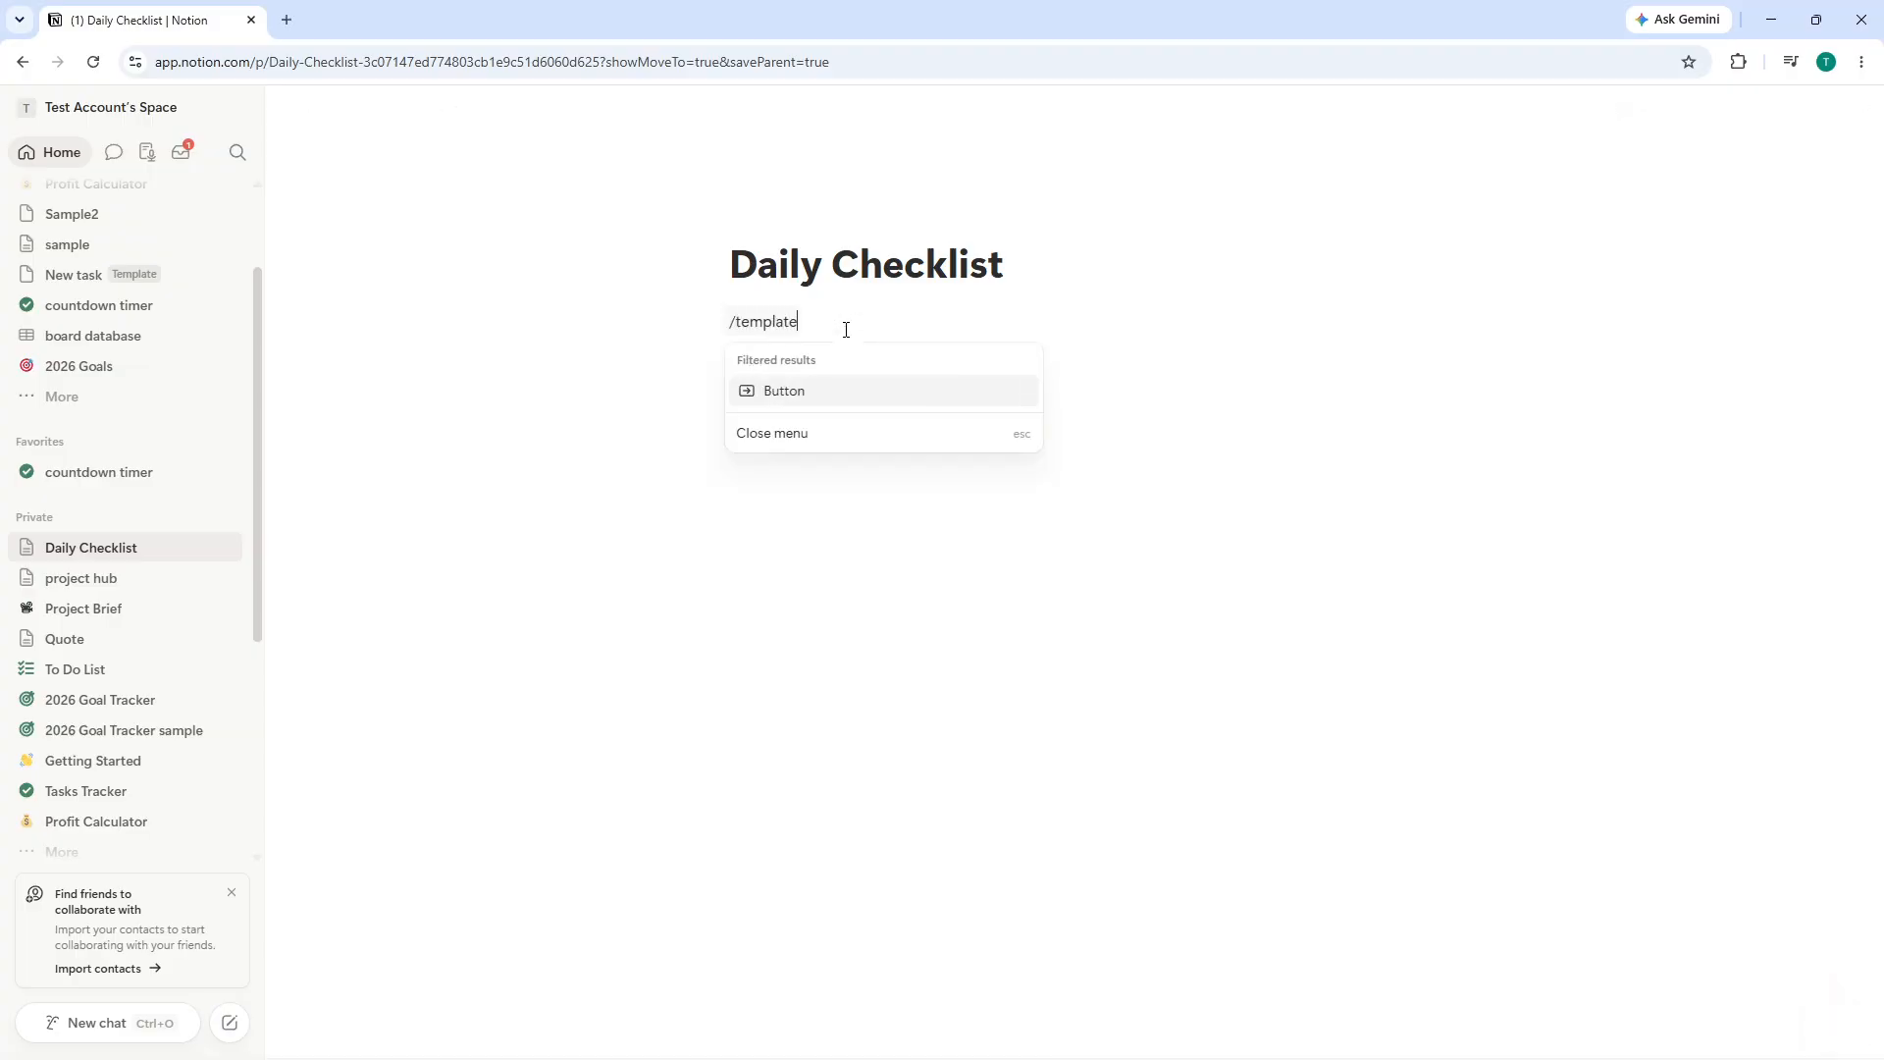
pyautogui.press('BackSpace')
pyautogui.press('BackSpace')
pyautogui.press('BackSpace')
pyautogui.press('BackSpace')
pyautogui.press('BackSpace')
pyautogui.press('BackSpace')
pyautogui.press('BackSpace')
pyautogui.press('BackSpace')
pyautogui.press('BackSpace')
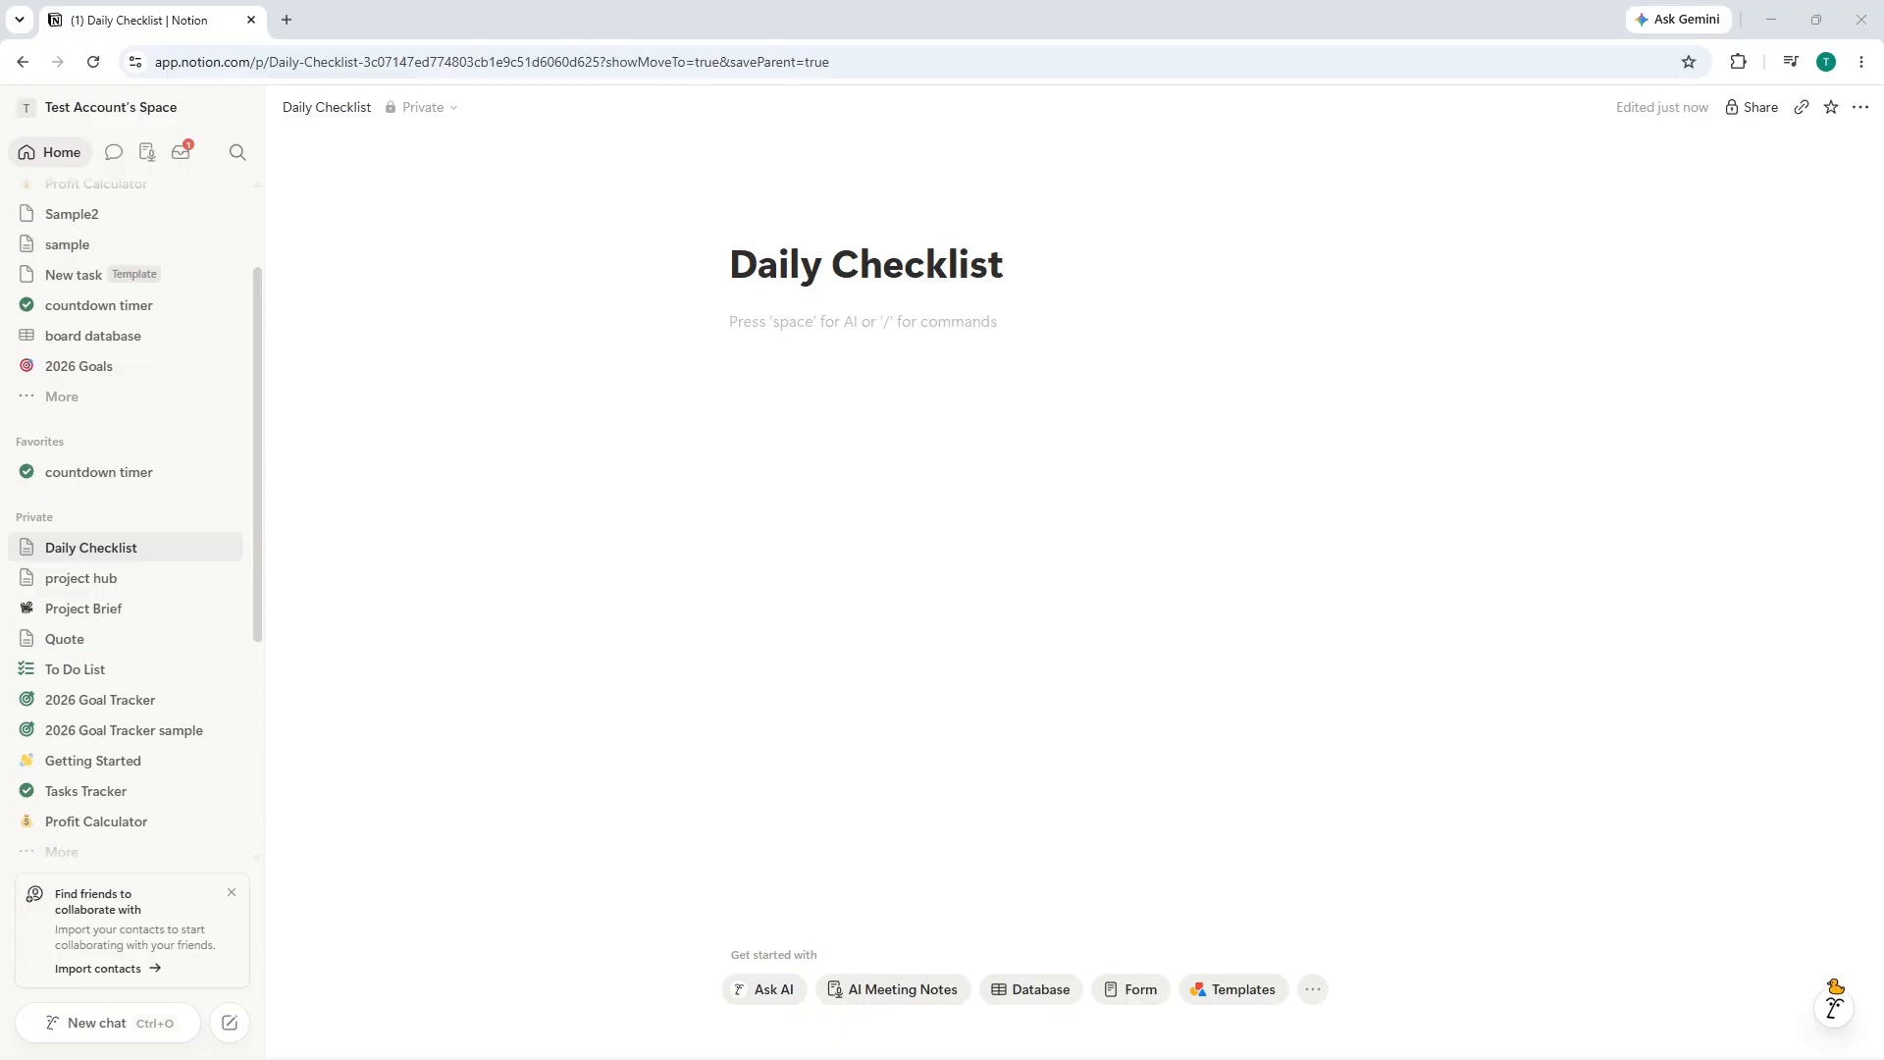
# - Paste the Morning heading with its three to-do items into the page
pyautogui.write('Morning Review the calendar Drink water Work on the most important task for 90 minutes')
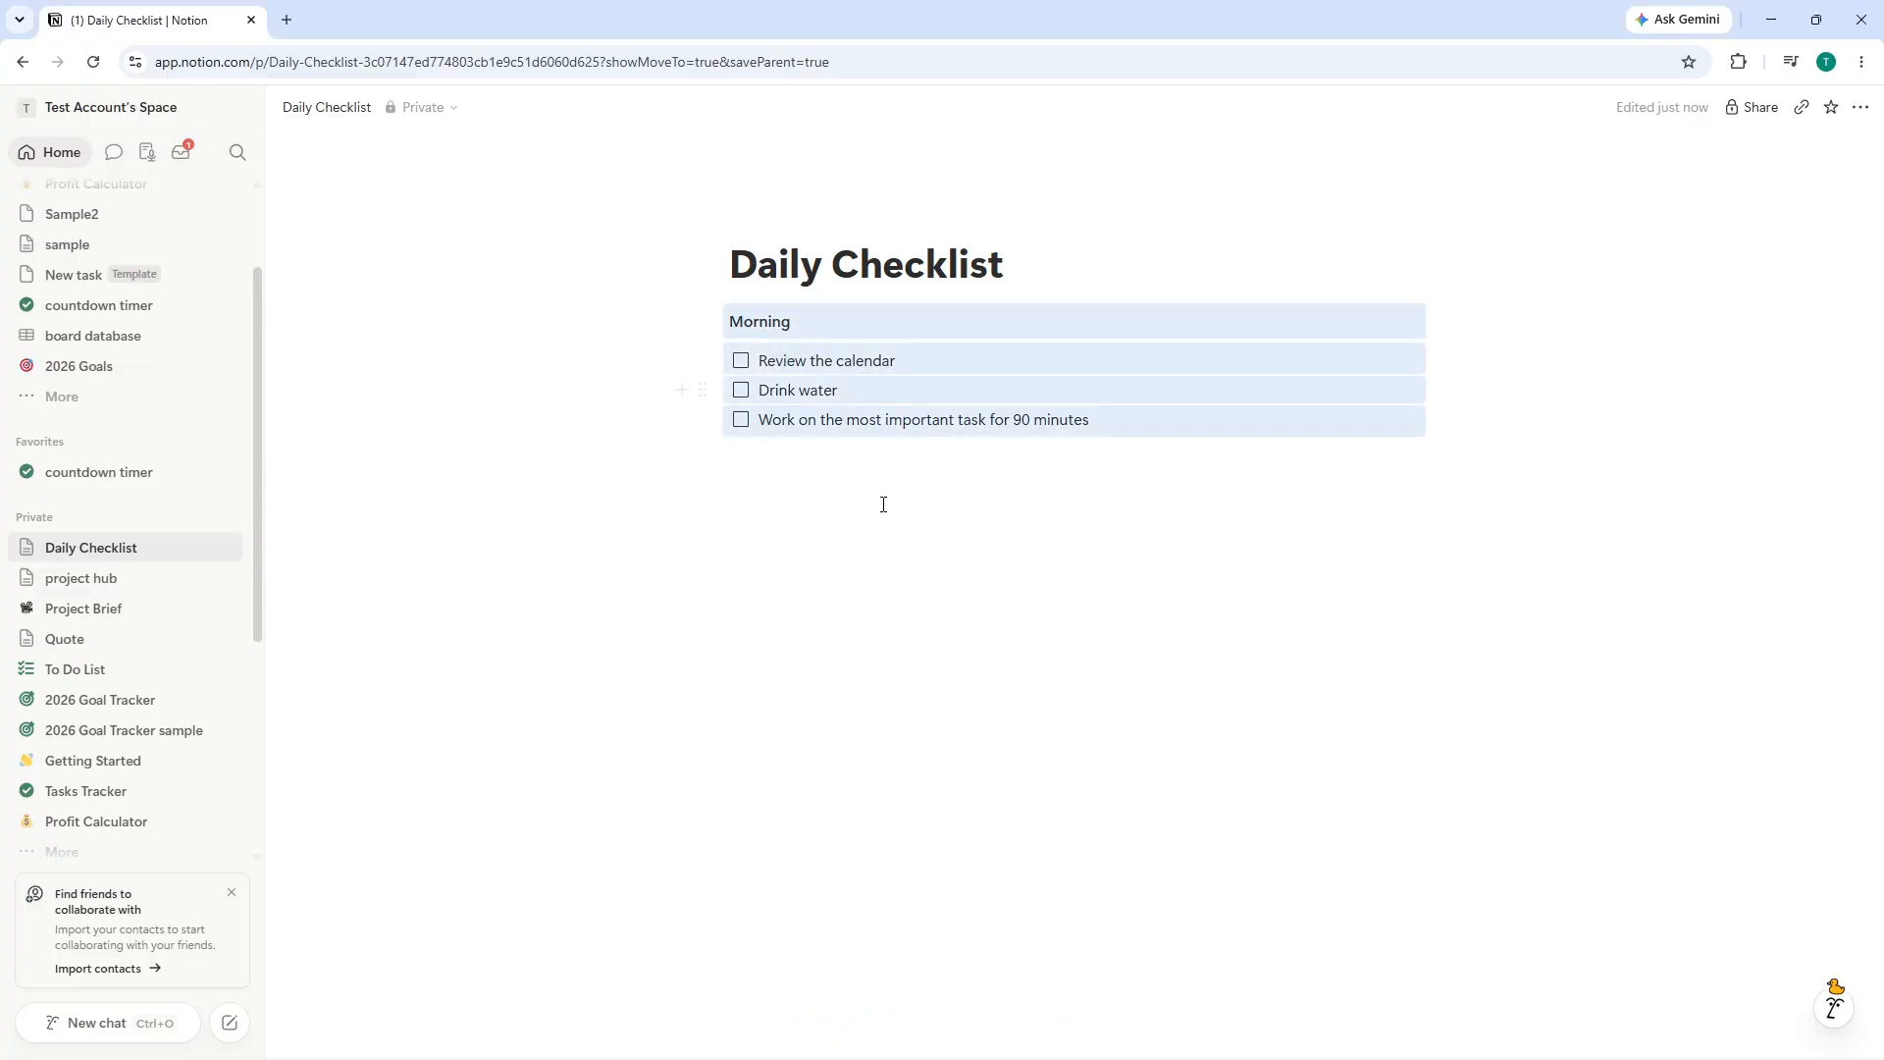
pyautogui.click(883, 505)
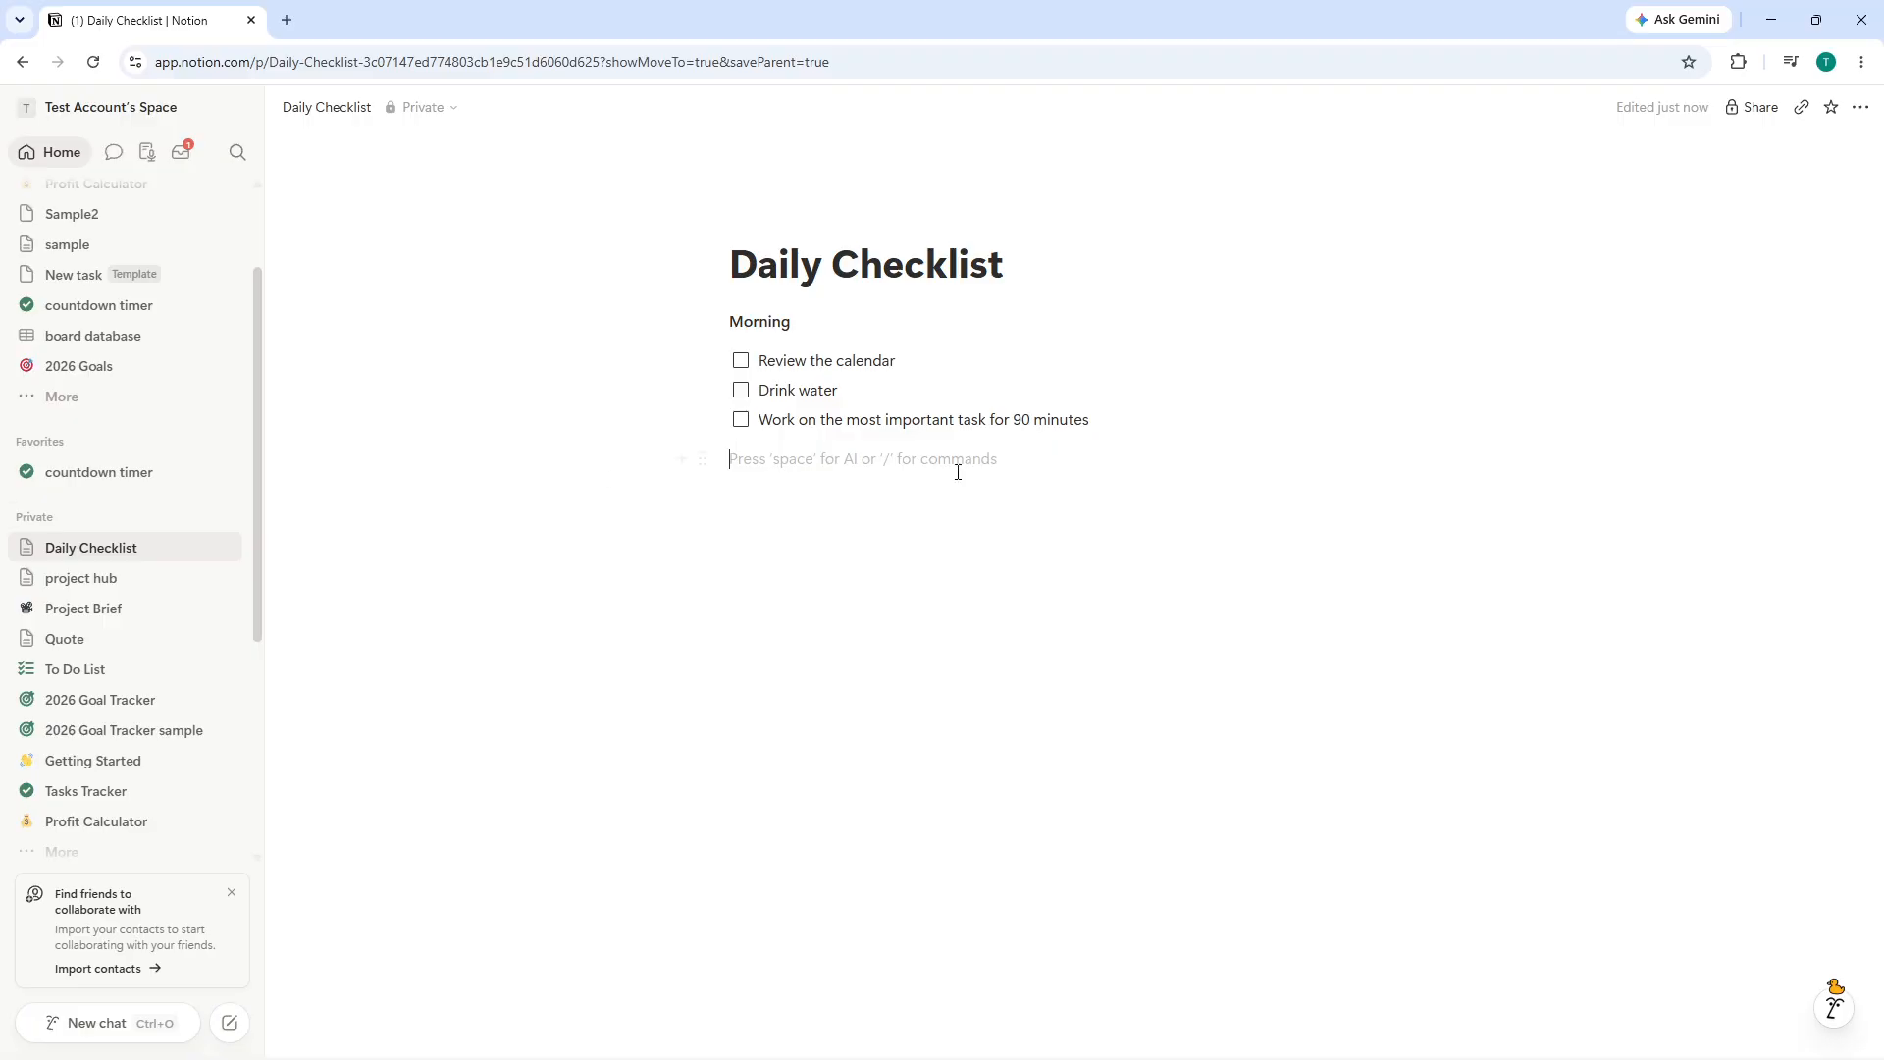
pyautogui.click(731, 321)
pyautogui.press('Return')
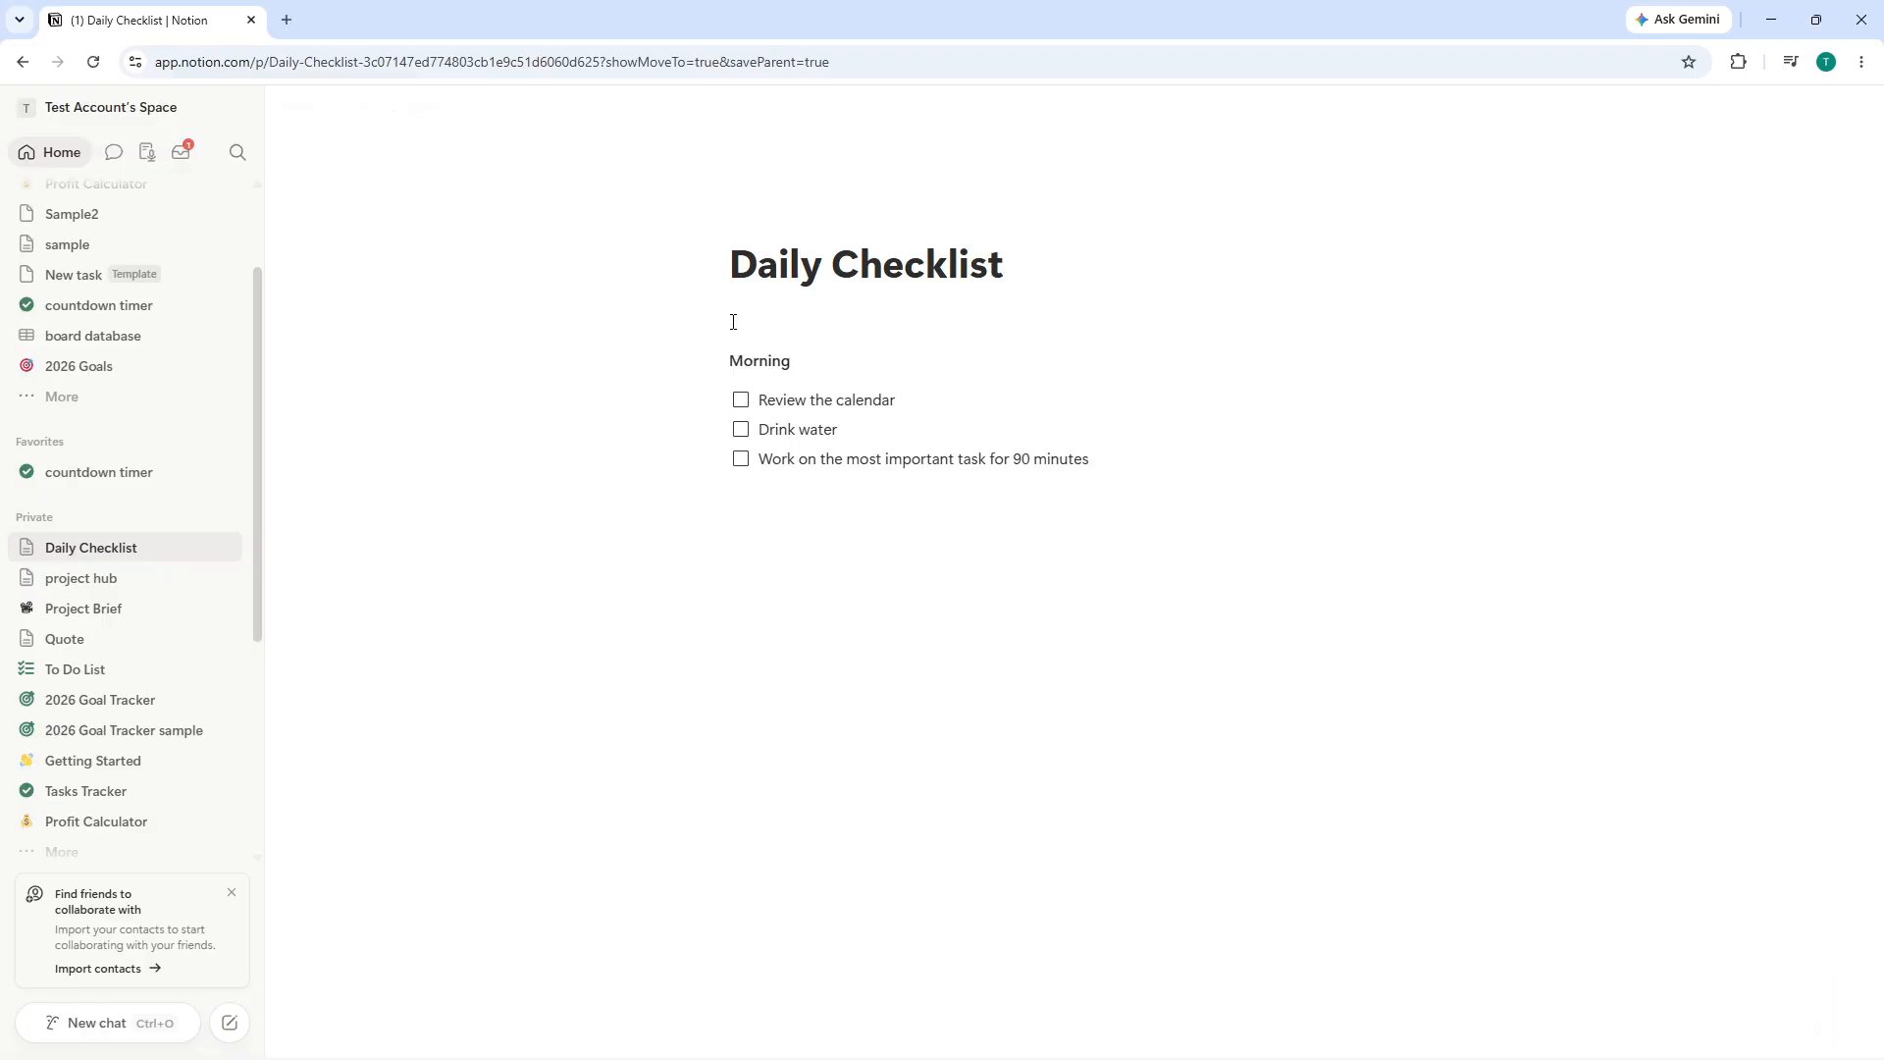
pyautogui.click(807, 580)
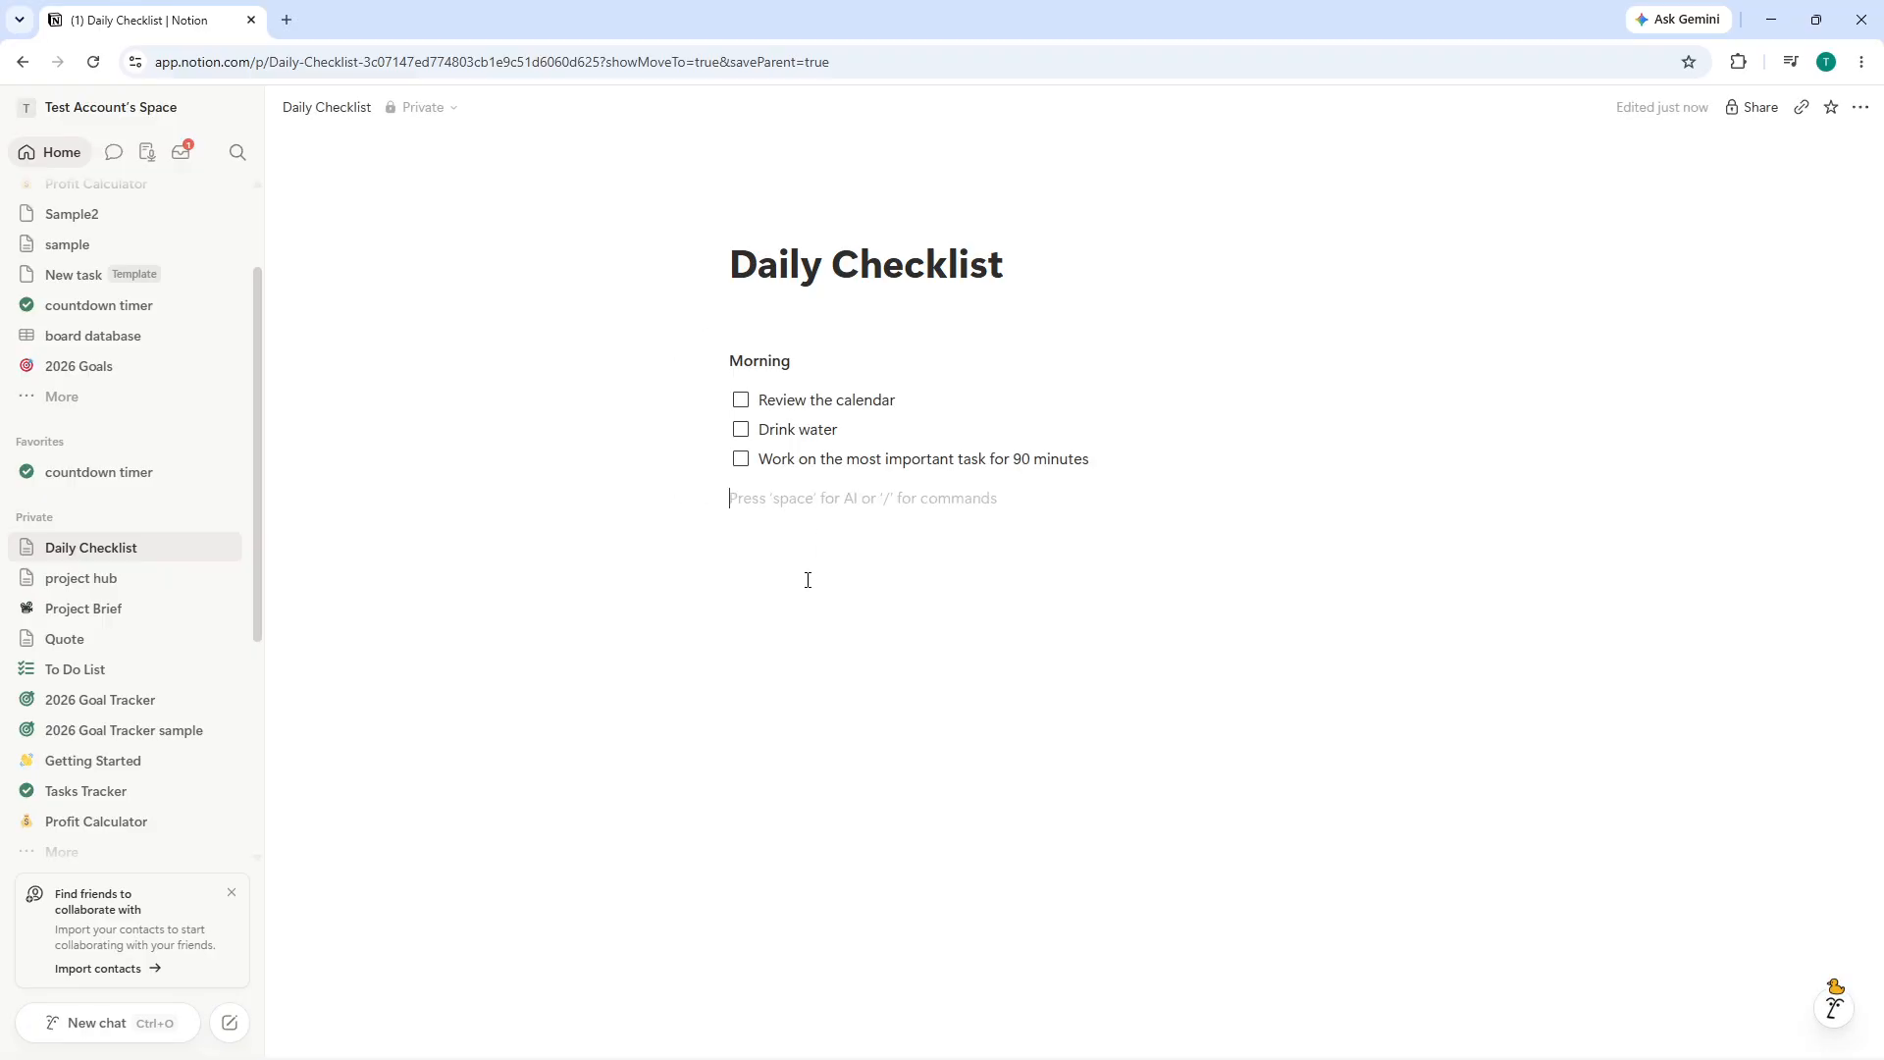
pyautogui.write('/tem')
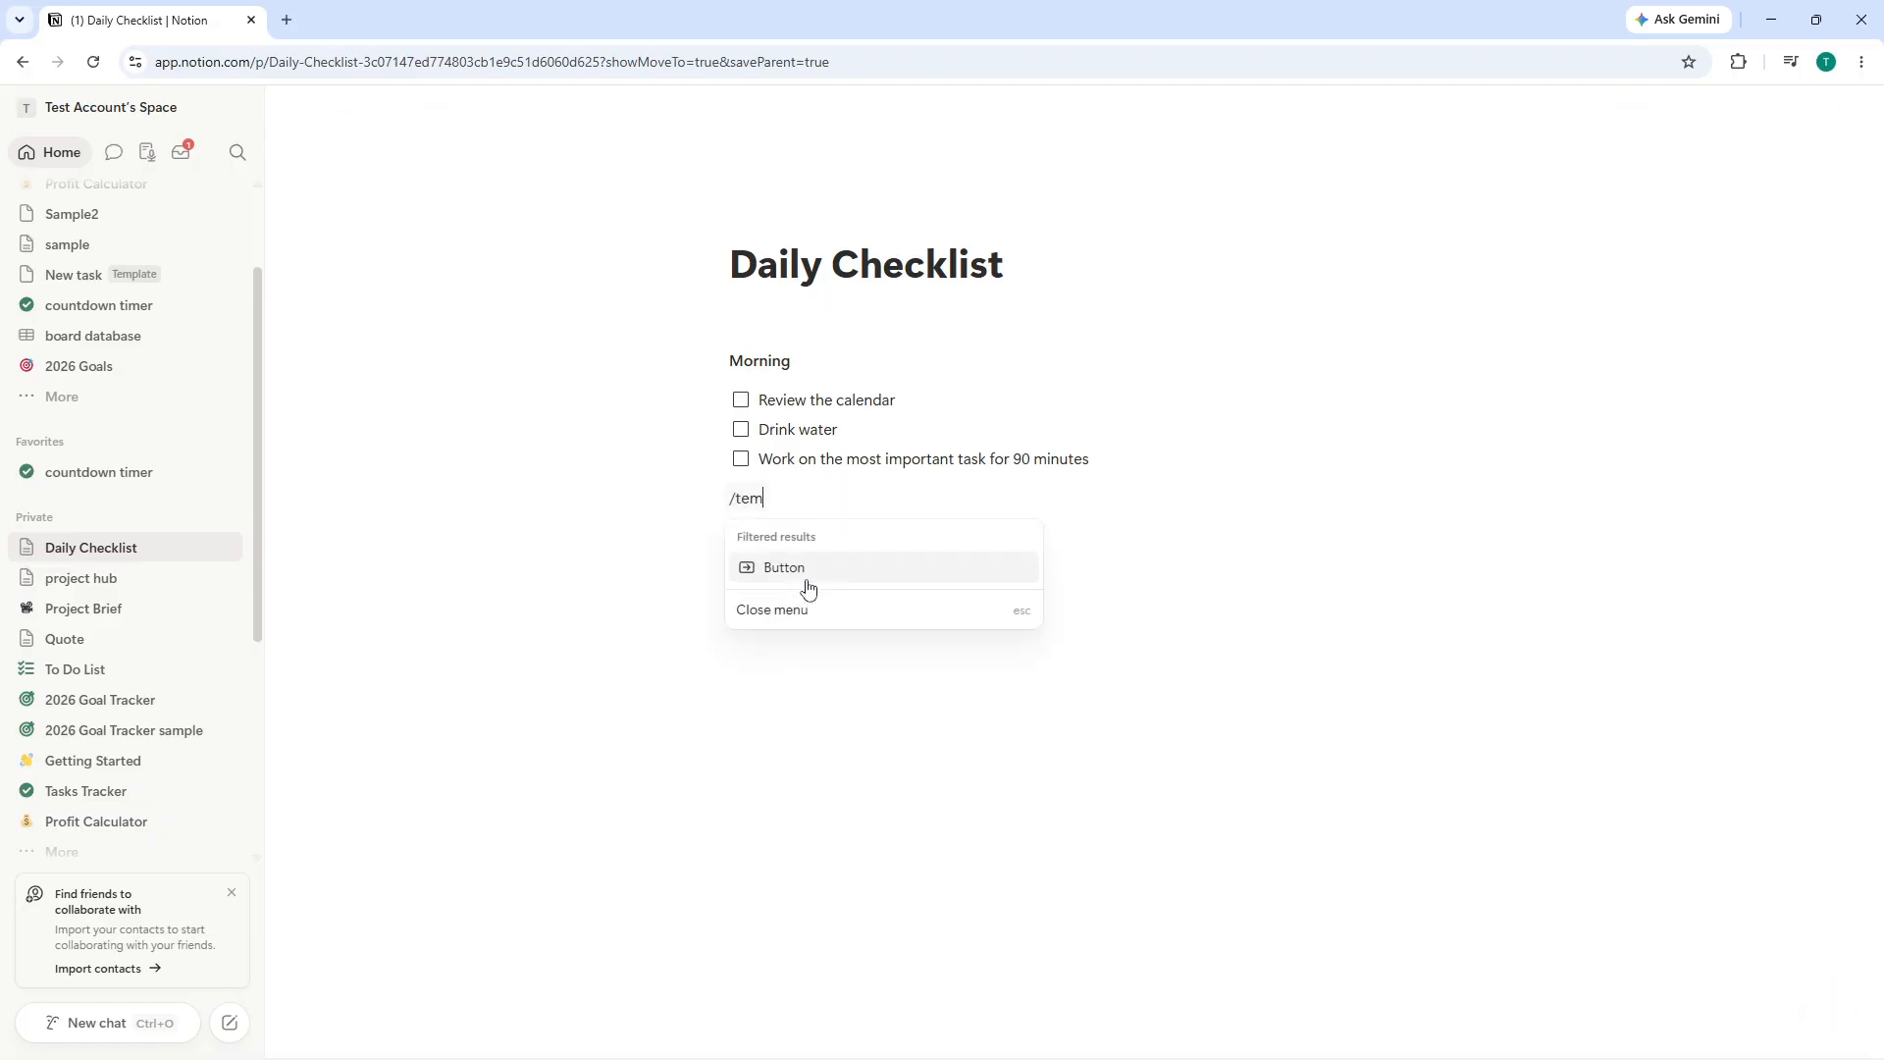
pyautogui.press('BackSpace')
pyautogui.press('BackSpace')
pyautogui.press('BackSpace')
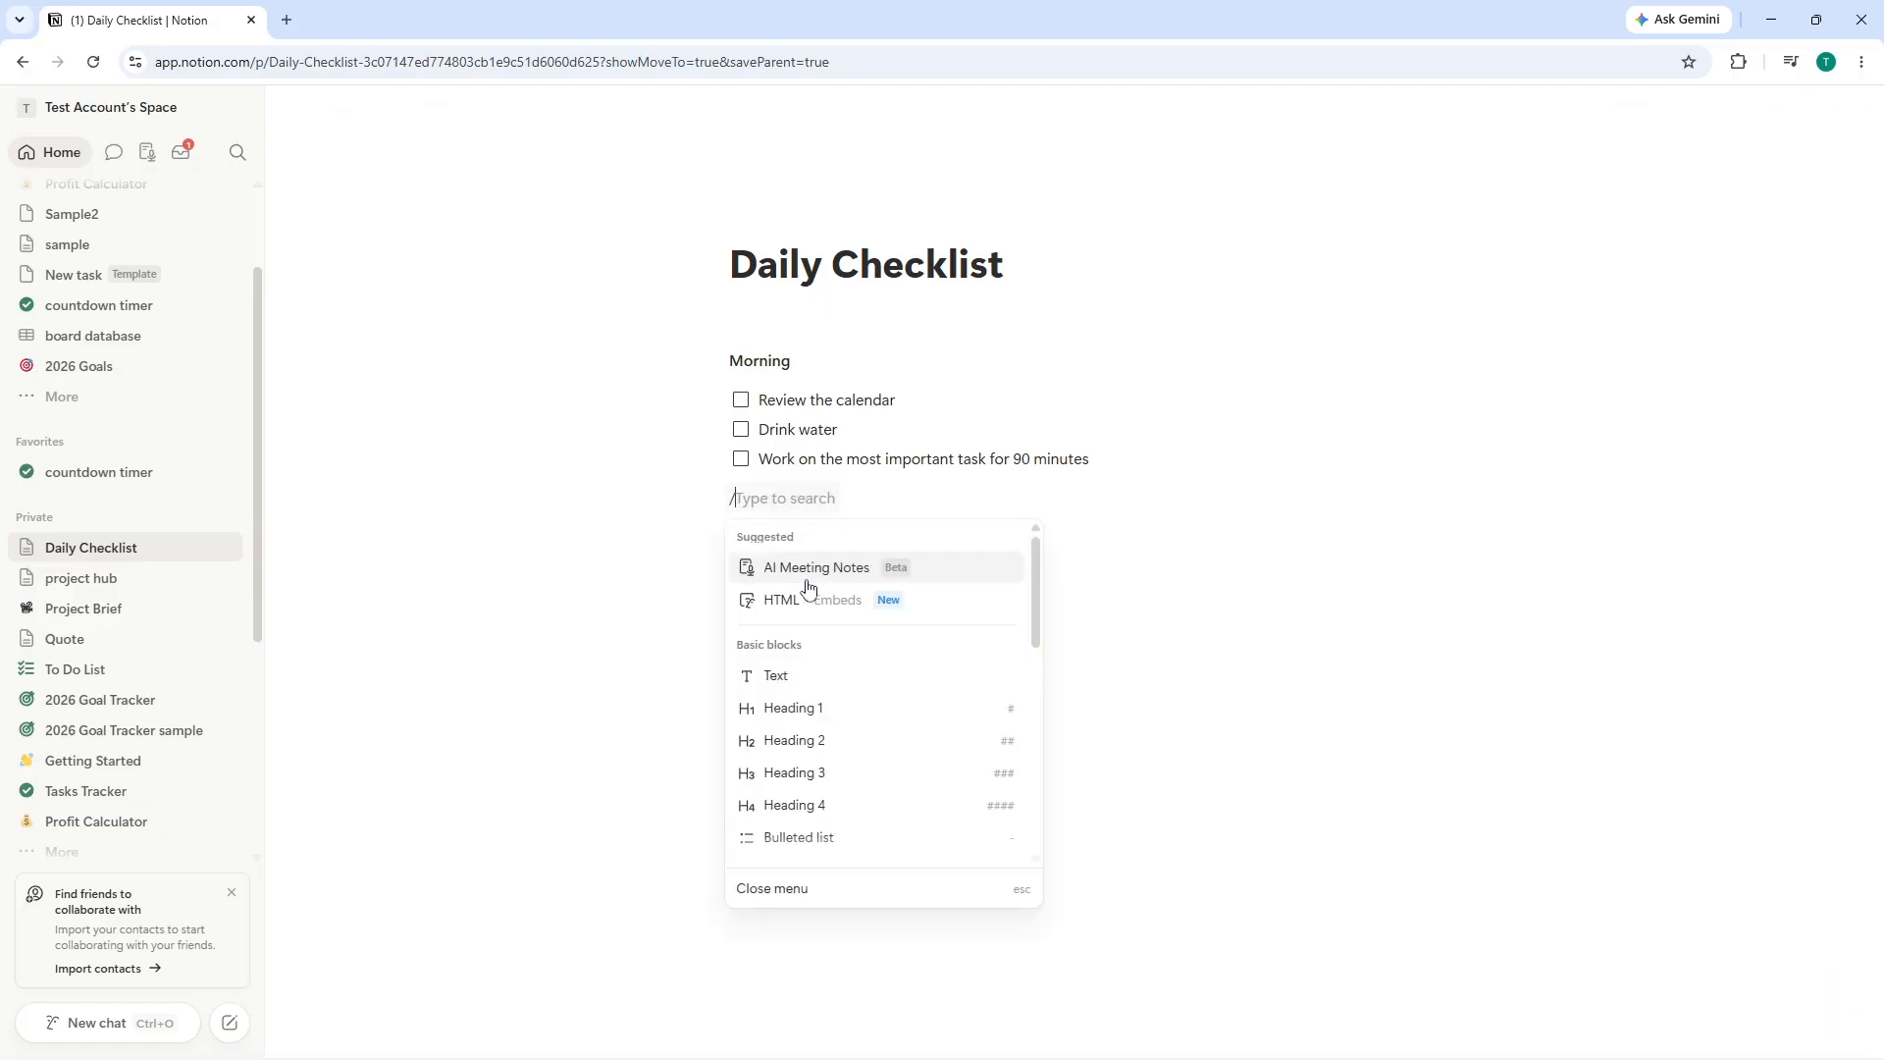
pyautogui.press('BackSpace')
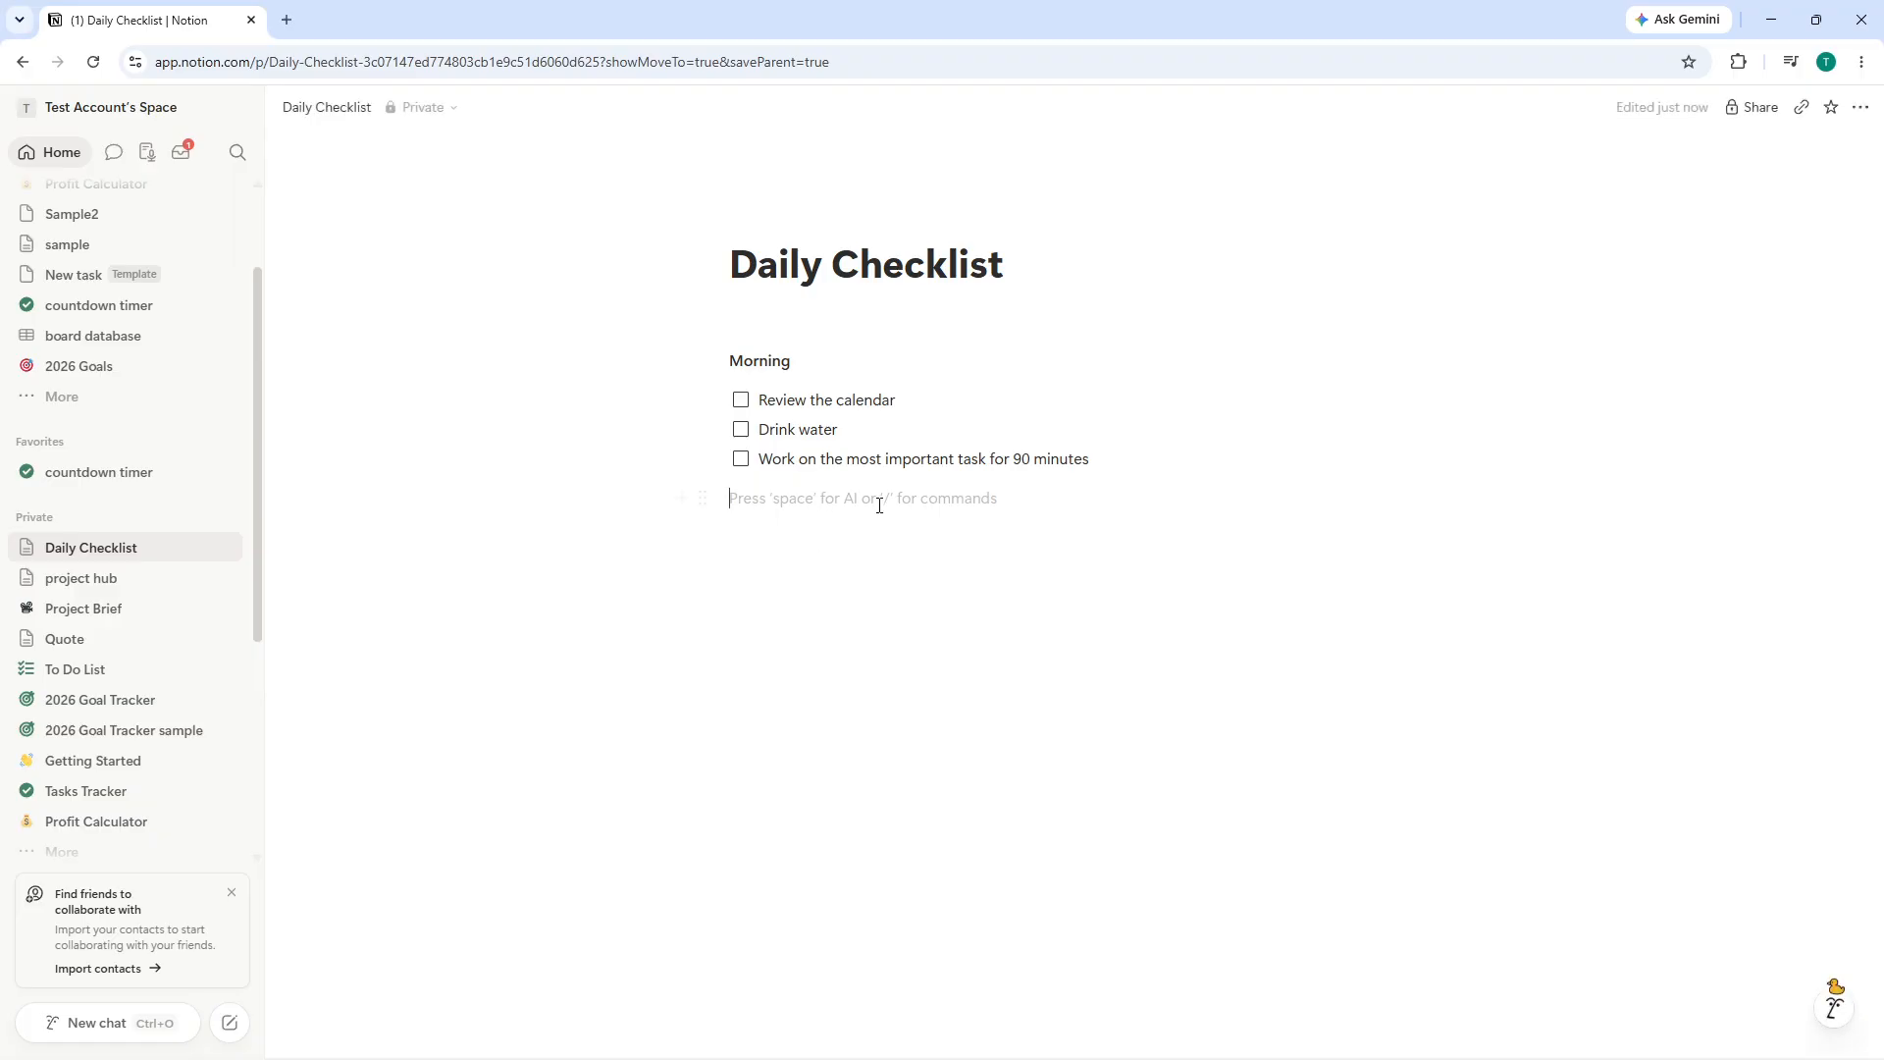
# - Remove the empty line above the Morning heading
pyautogui.click(855, 373)
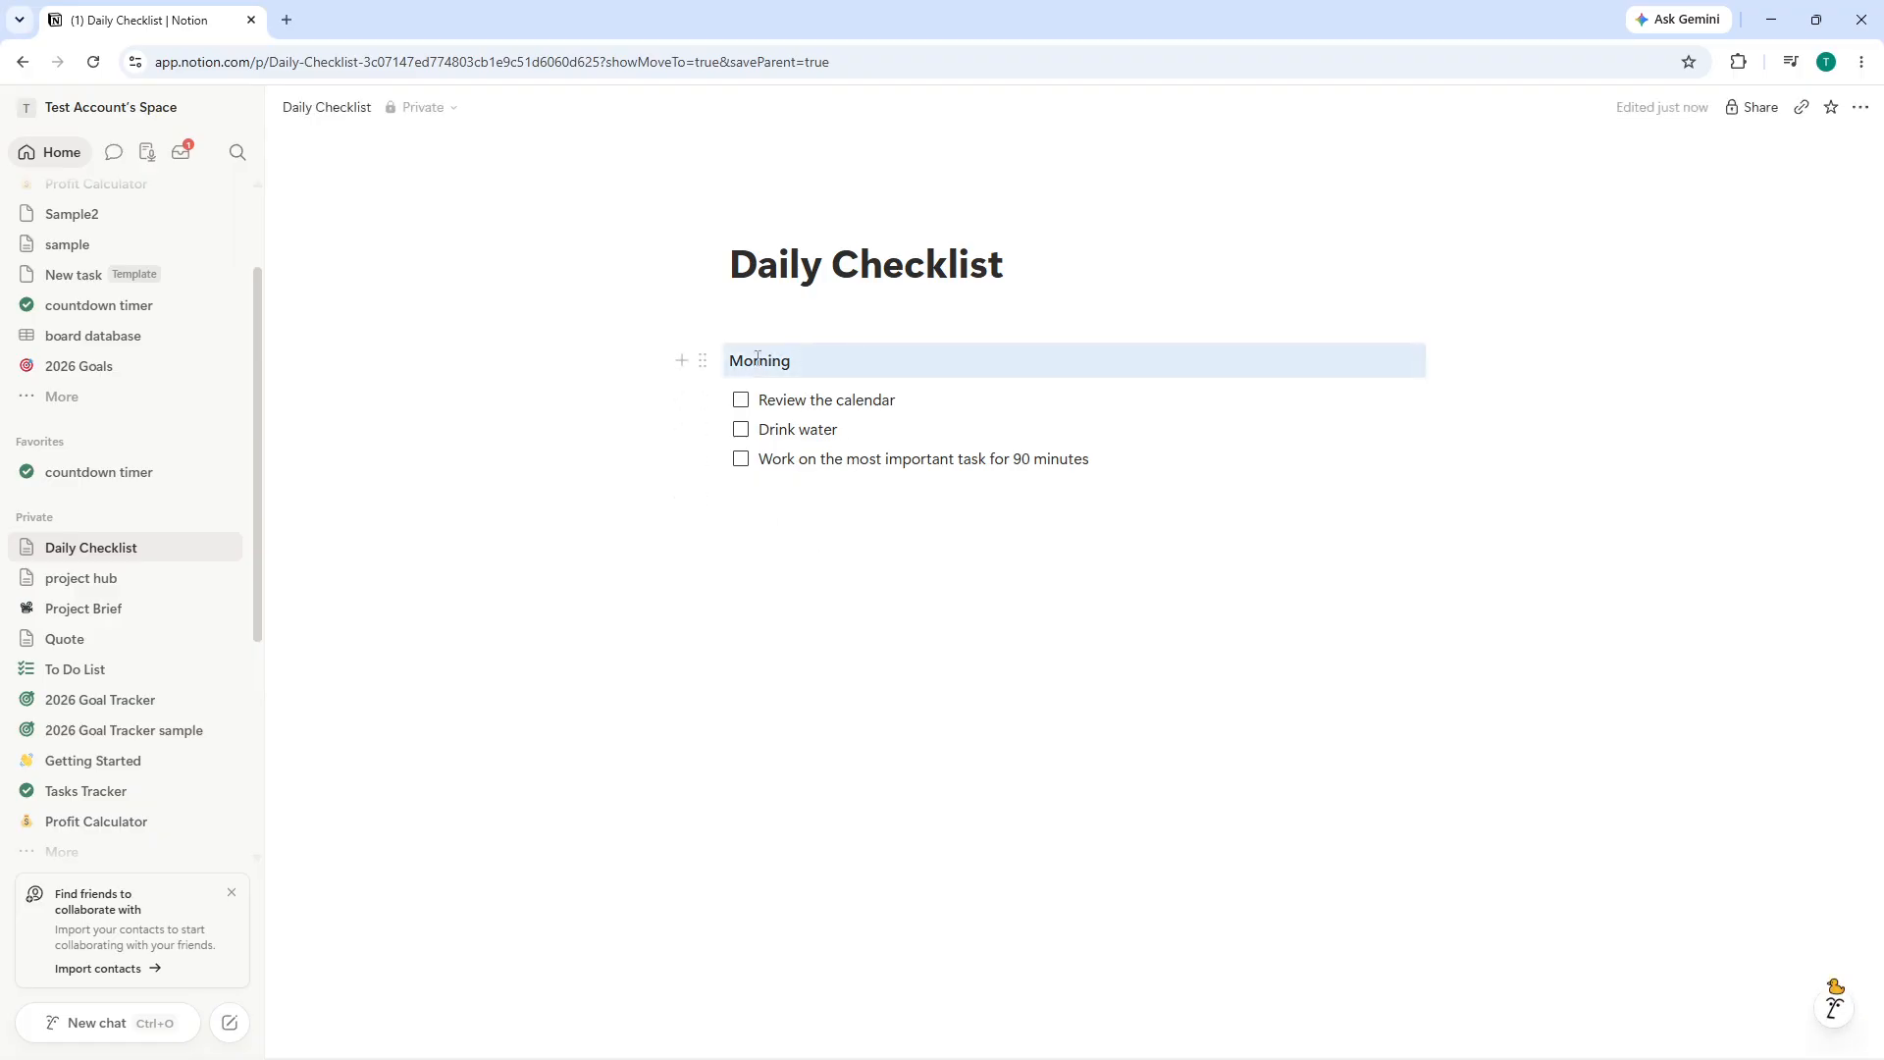
pyautogui.click(740, 361)
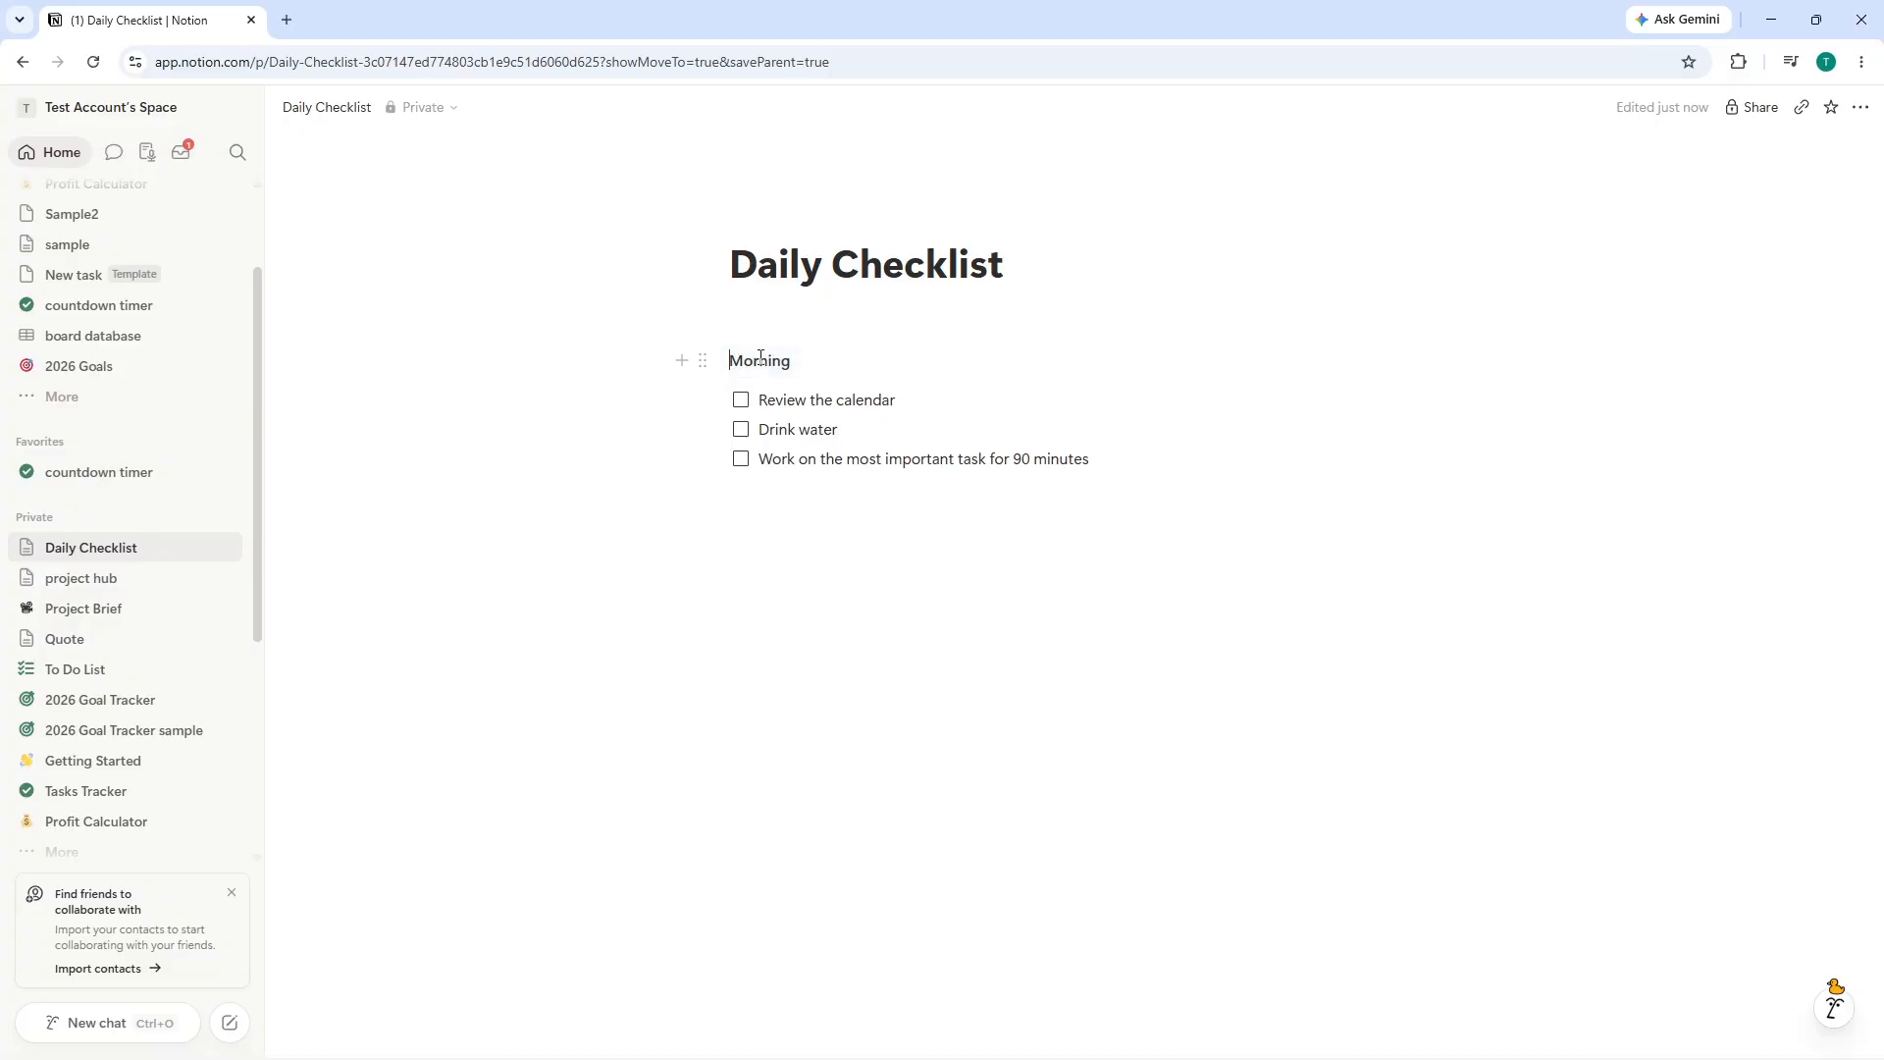
pyautogui.press('BackSpace')
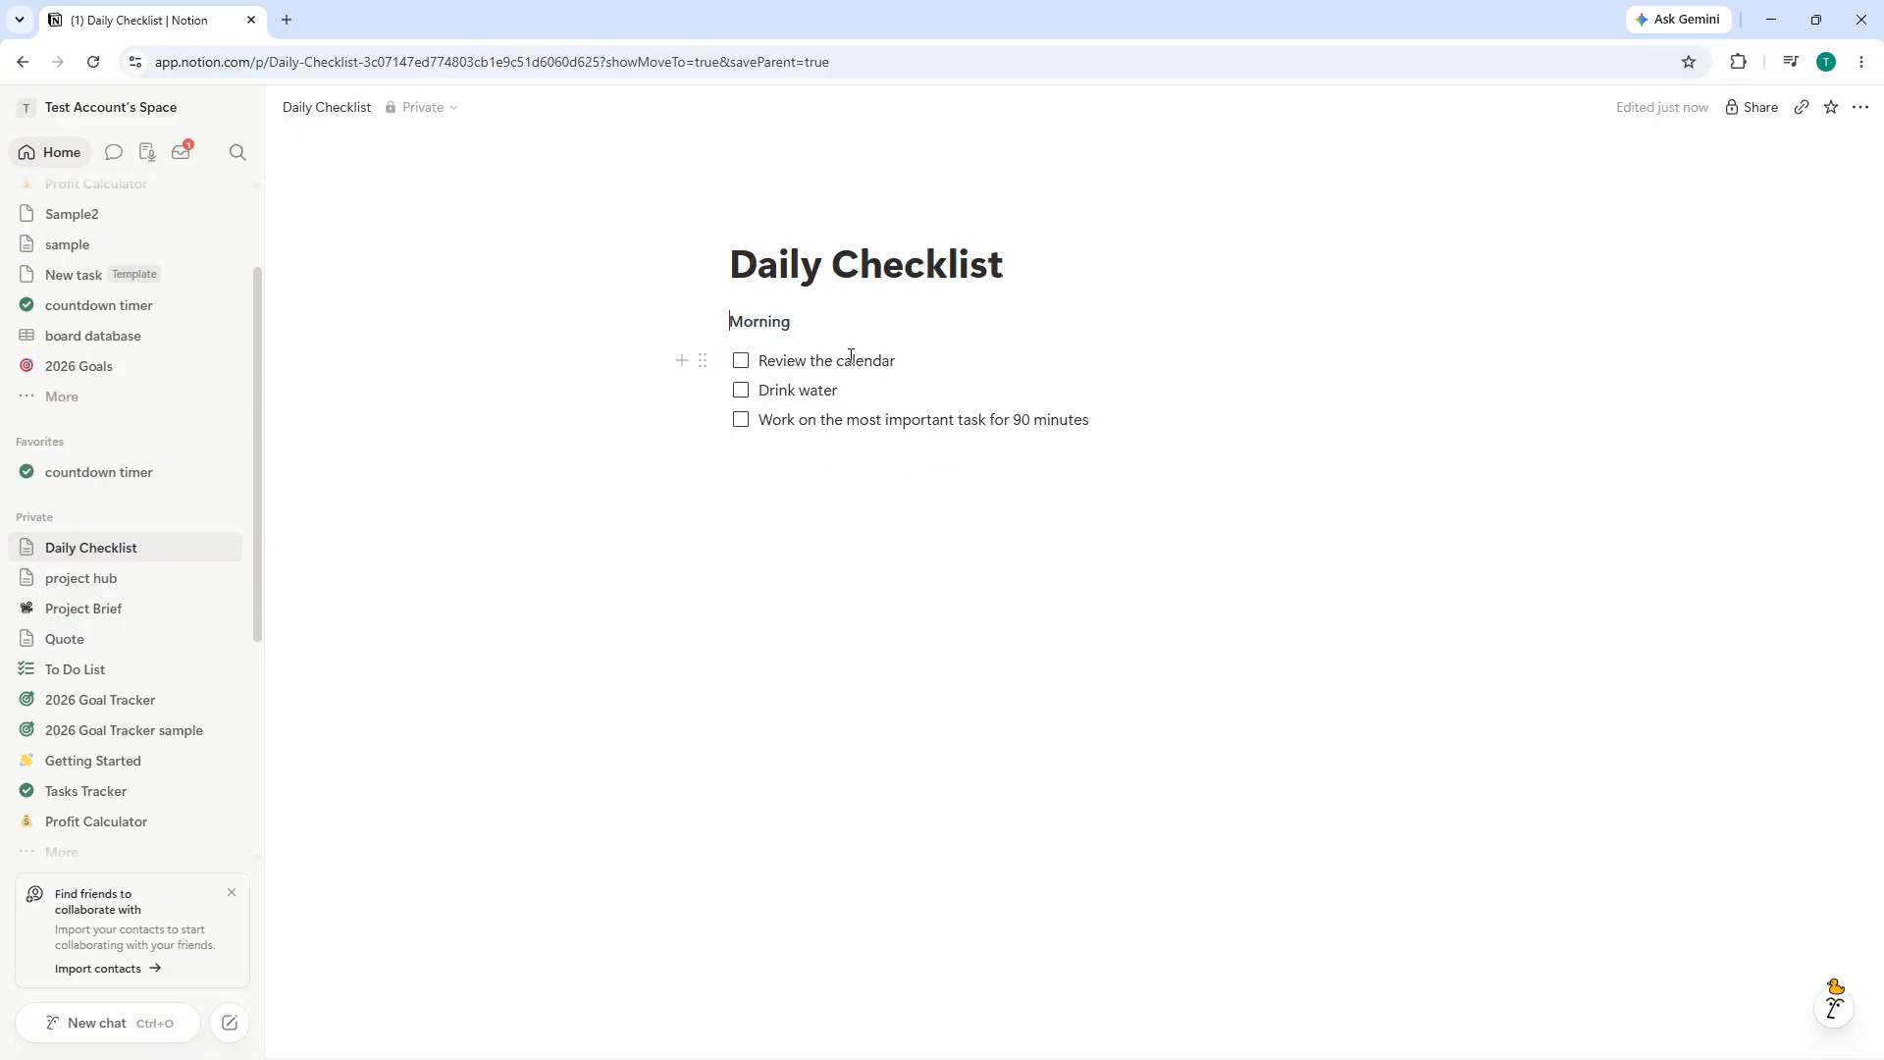
pyautogui.click(740, 365)
pyautogui.click(742, 368)
pyautogui.click(840, 402)
pyautogui.press('Escape')
pyautogui.press('Return')
pyautogui.press('Return')
pyautogui.press('BackSpace')
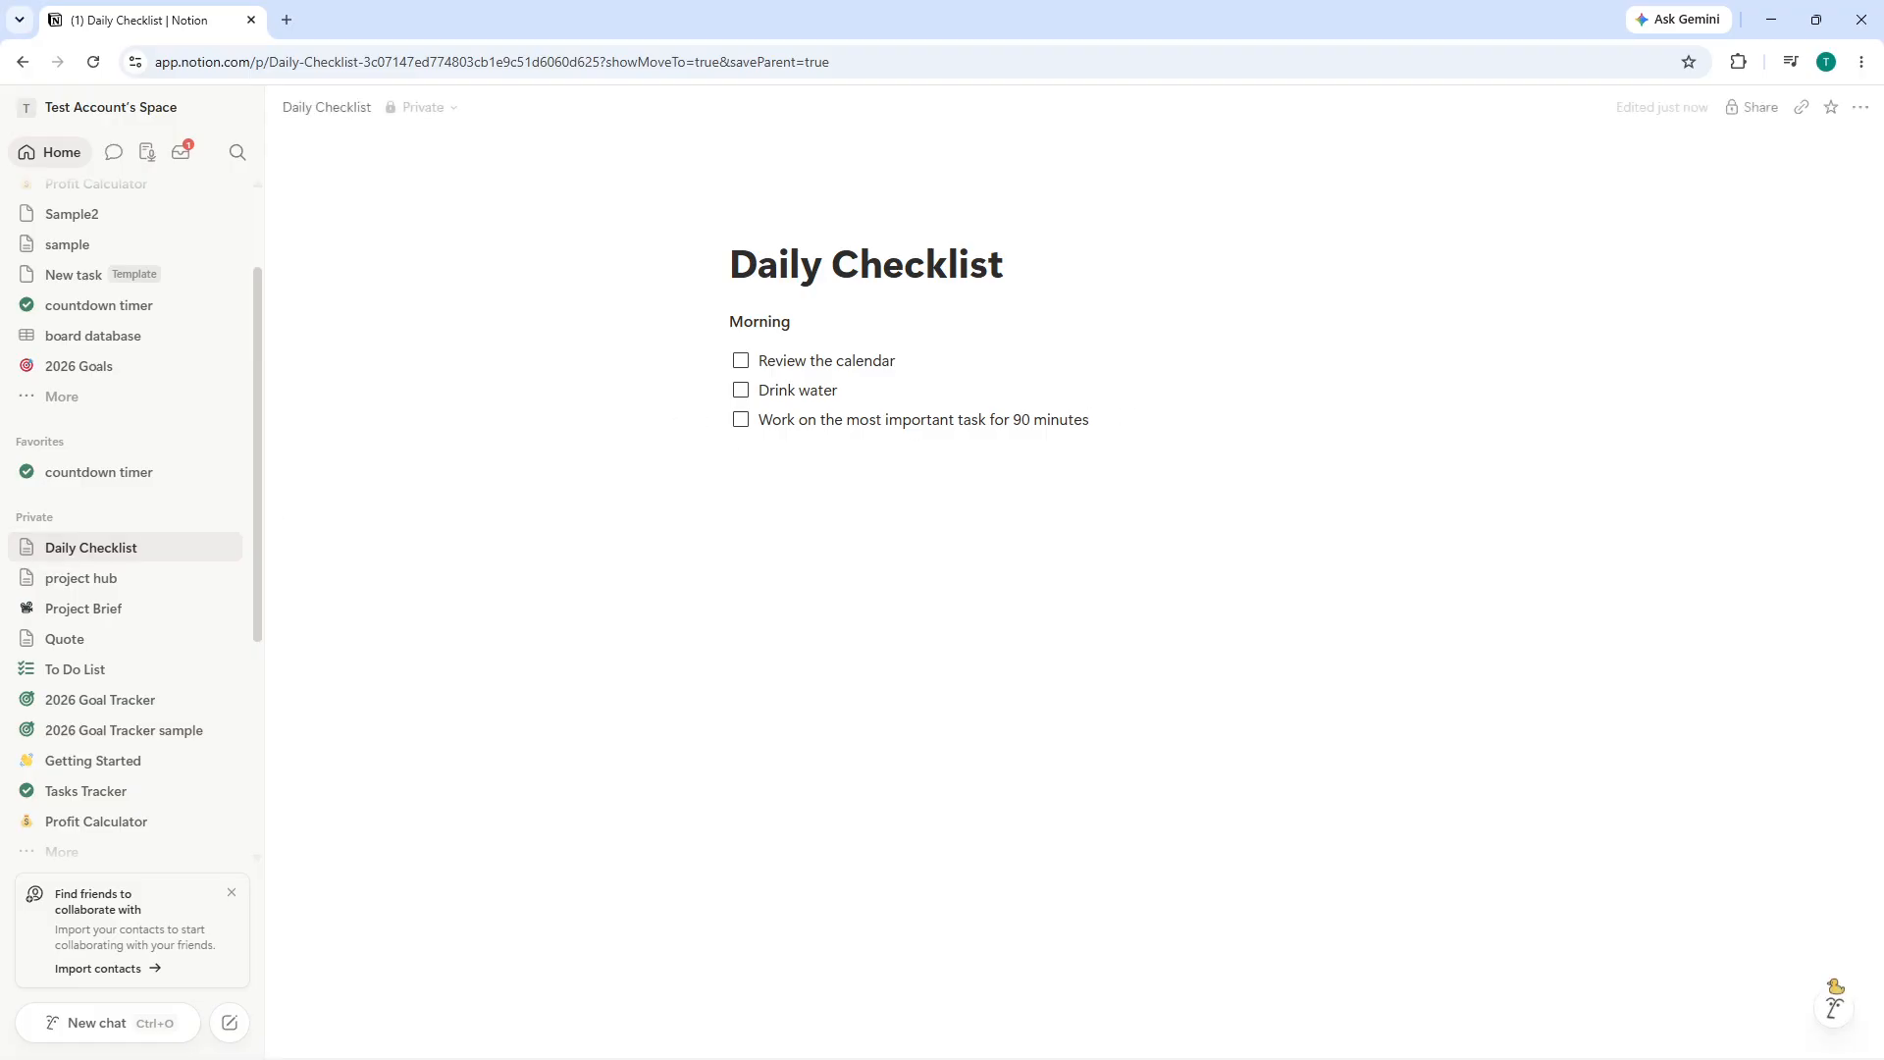
# - Add a Heading 1 titled Midday below the Morning to-do list
pyautogui.hotkey('alt', 'Tab')
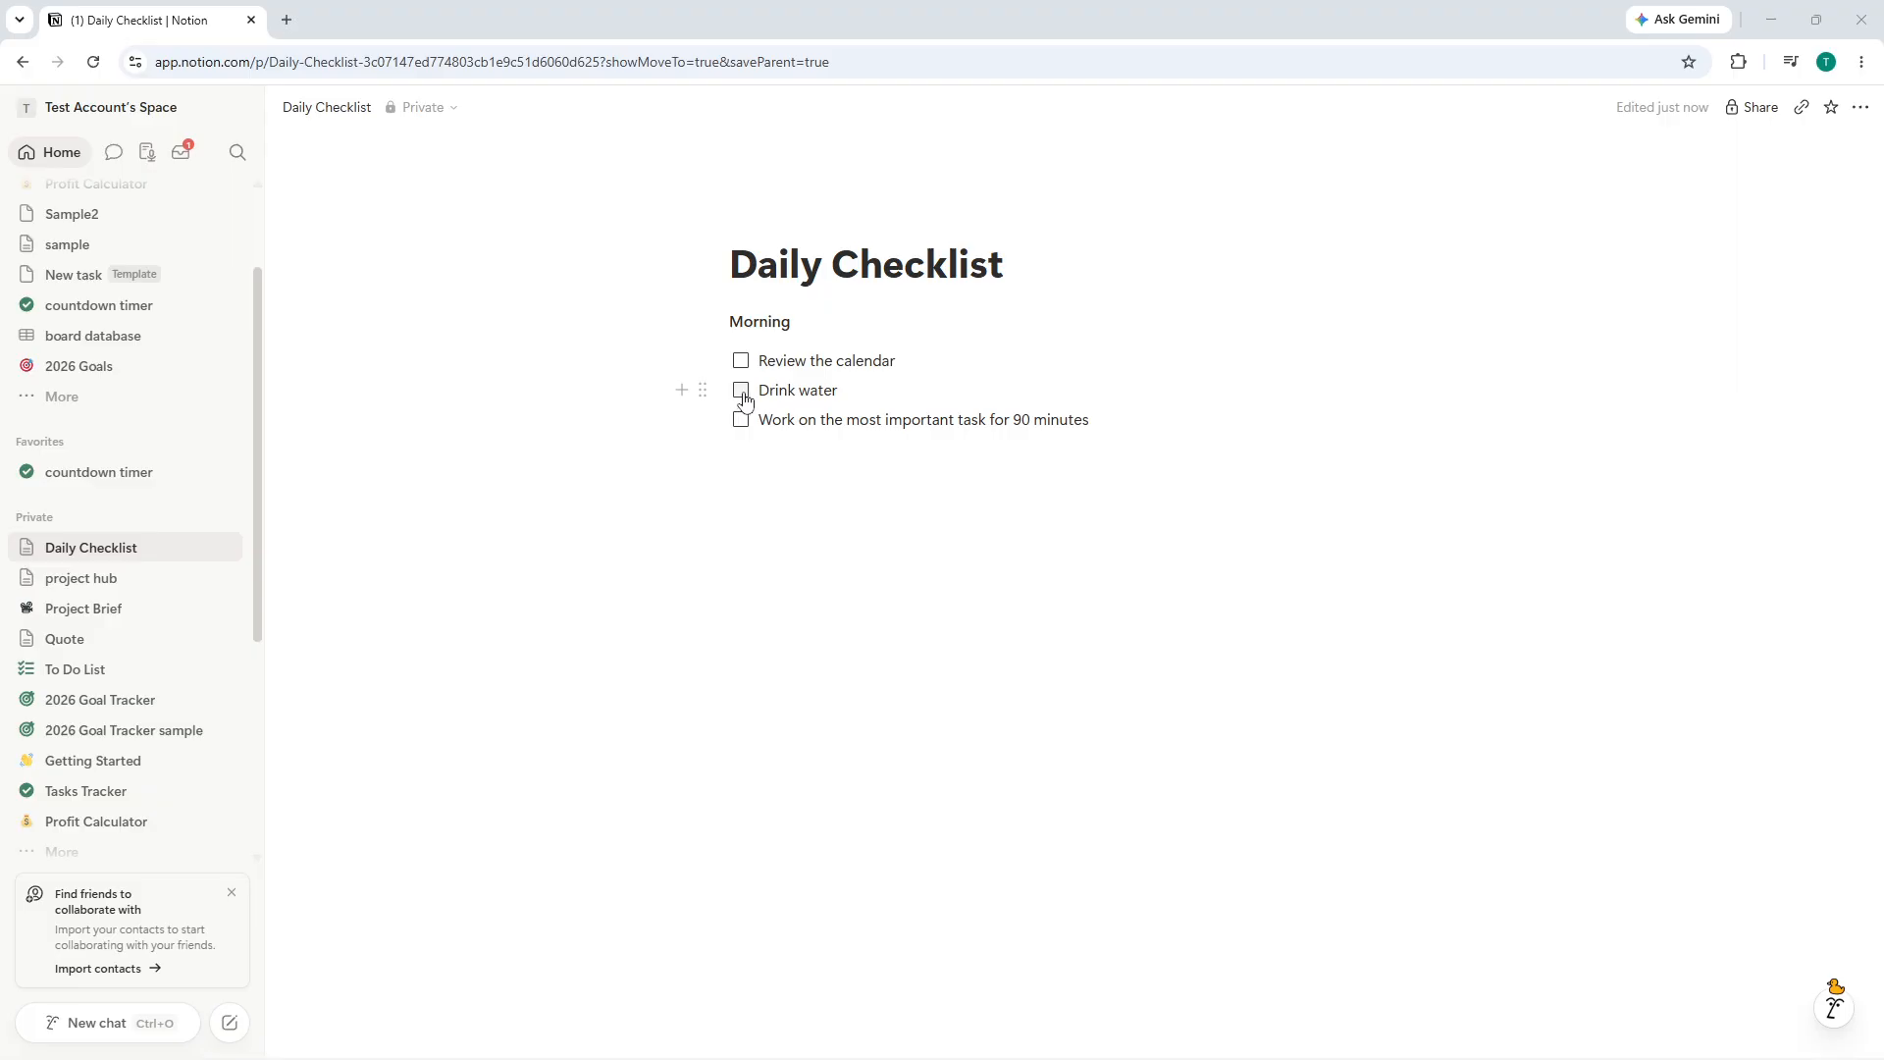
pyautogui.click(753, 504)
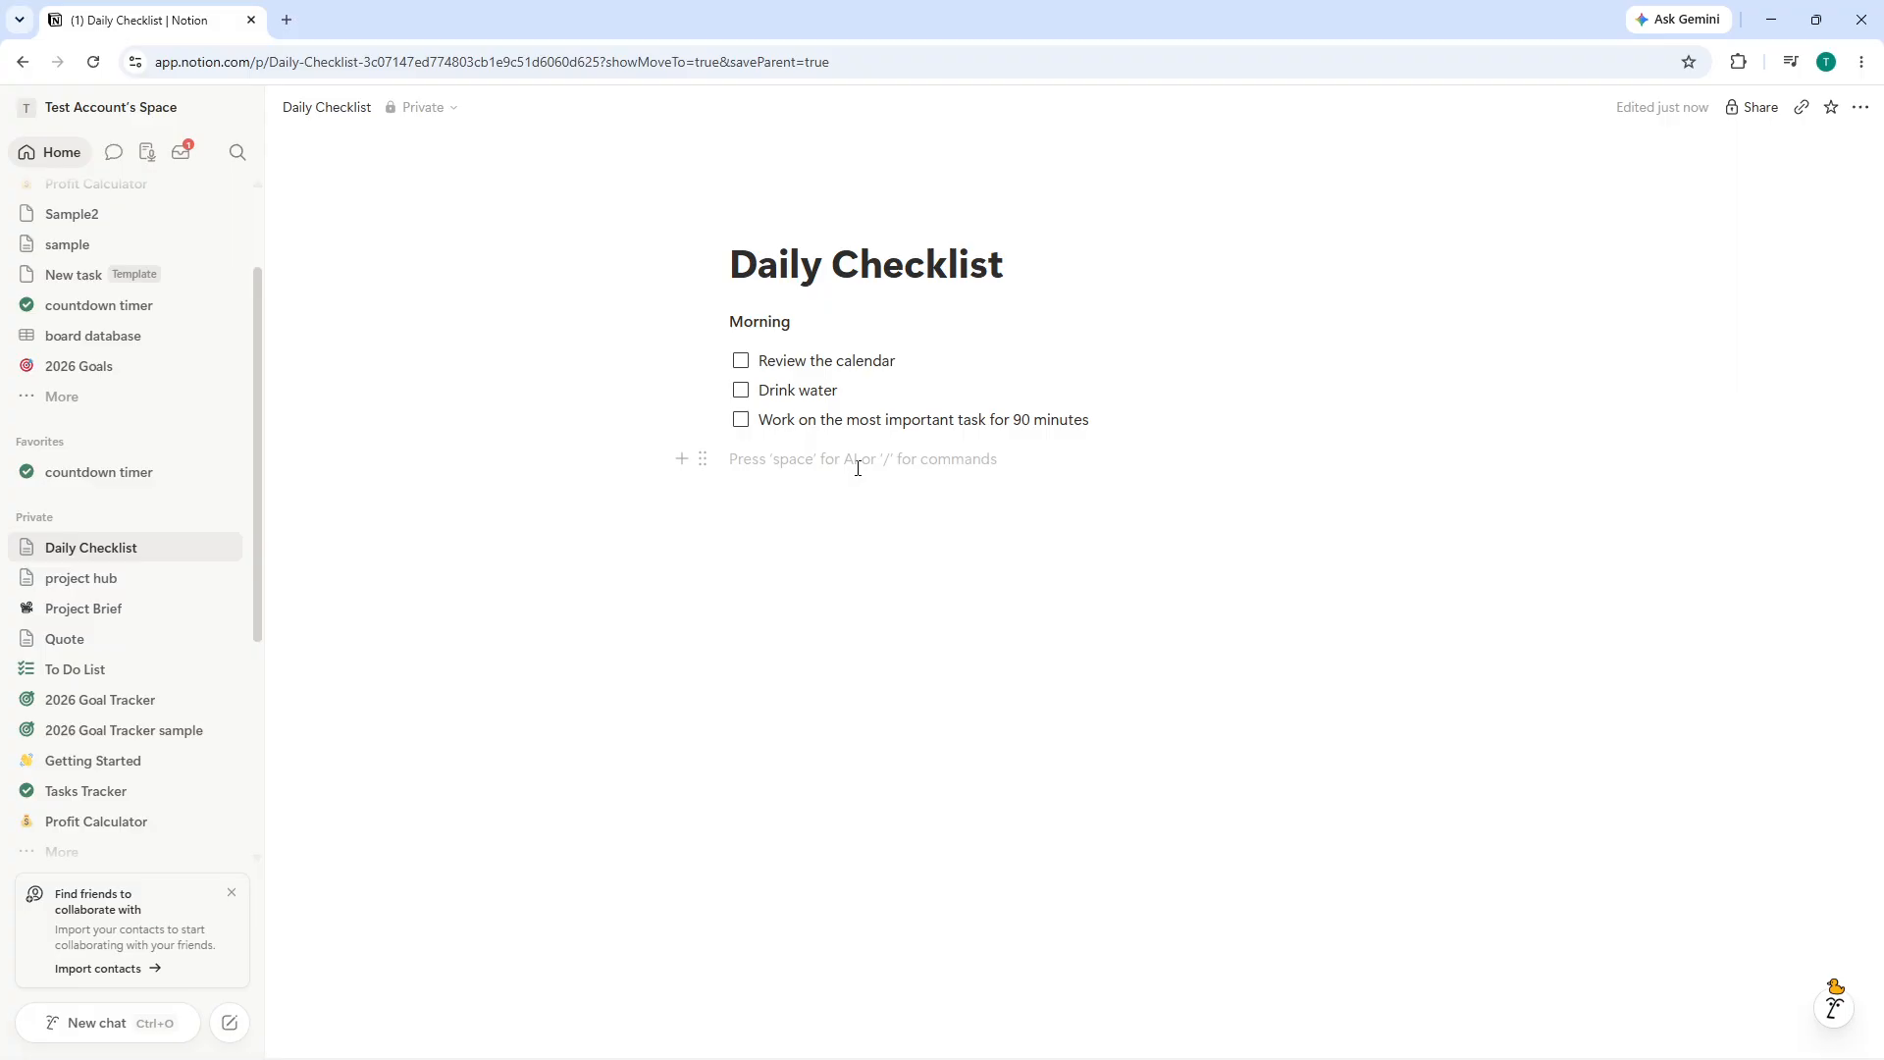
pyautogui.write('/h1')
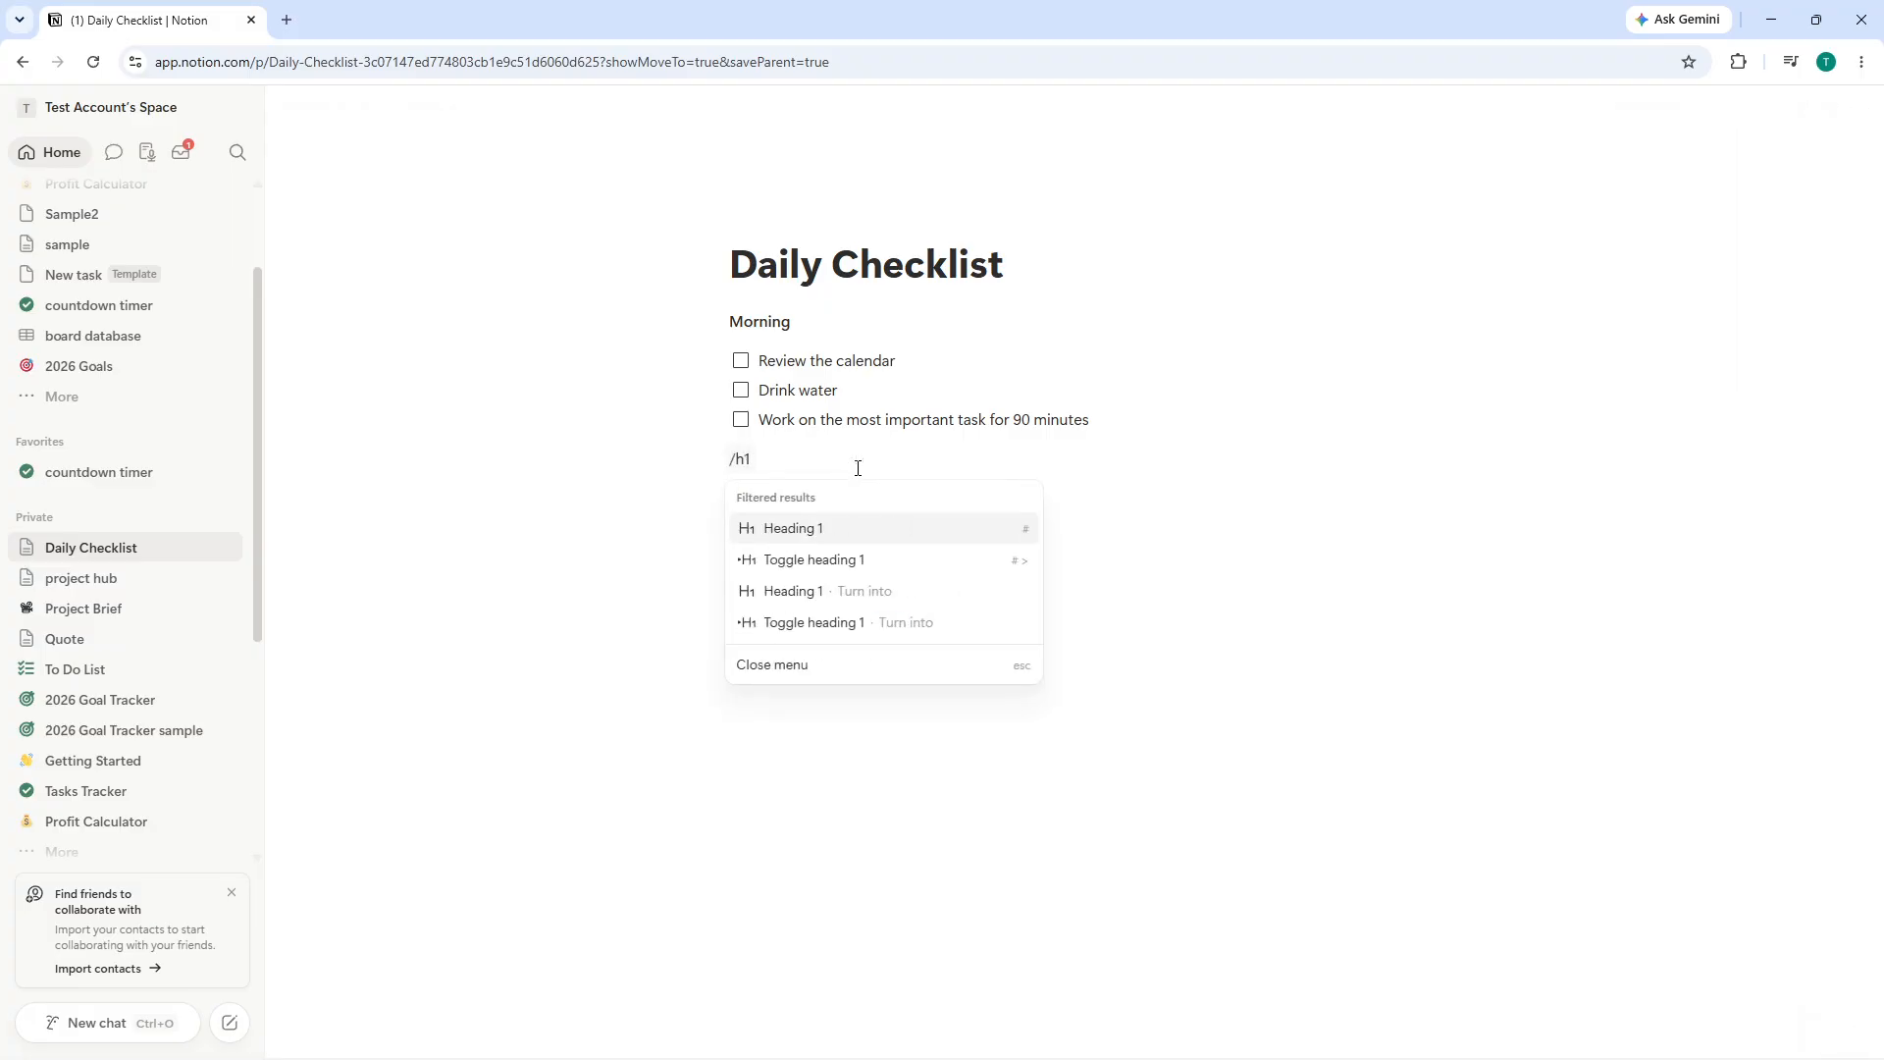
pyautogui.press('Return')
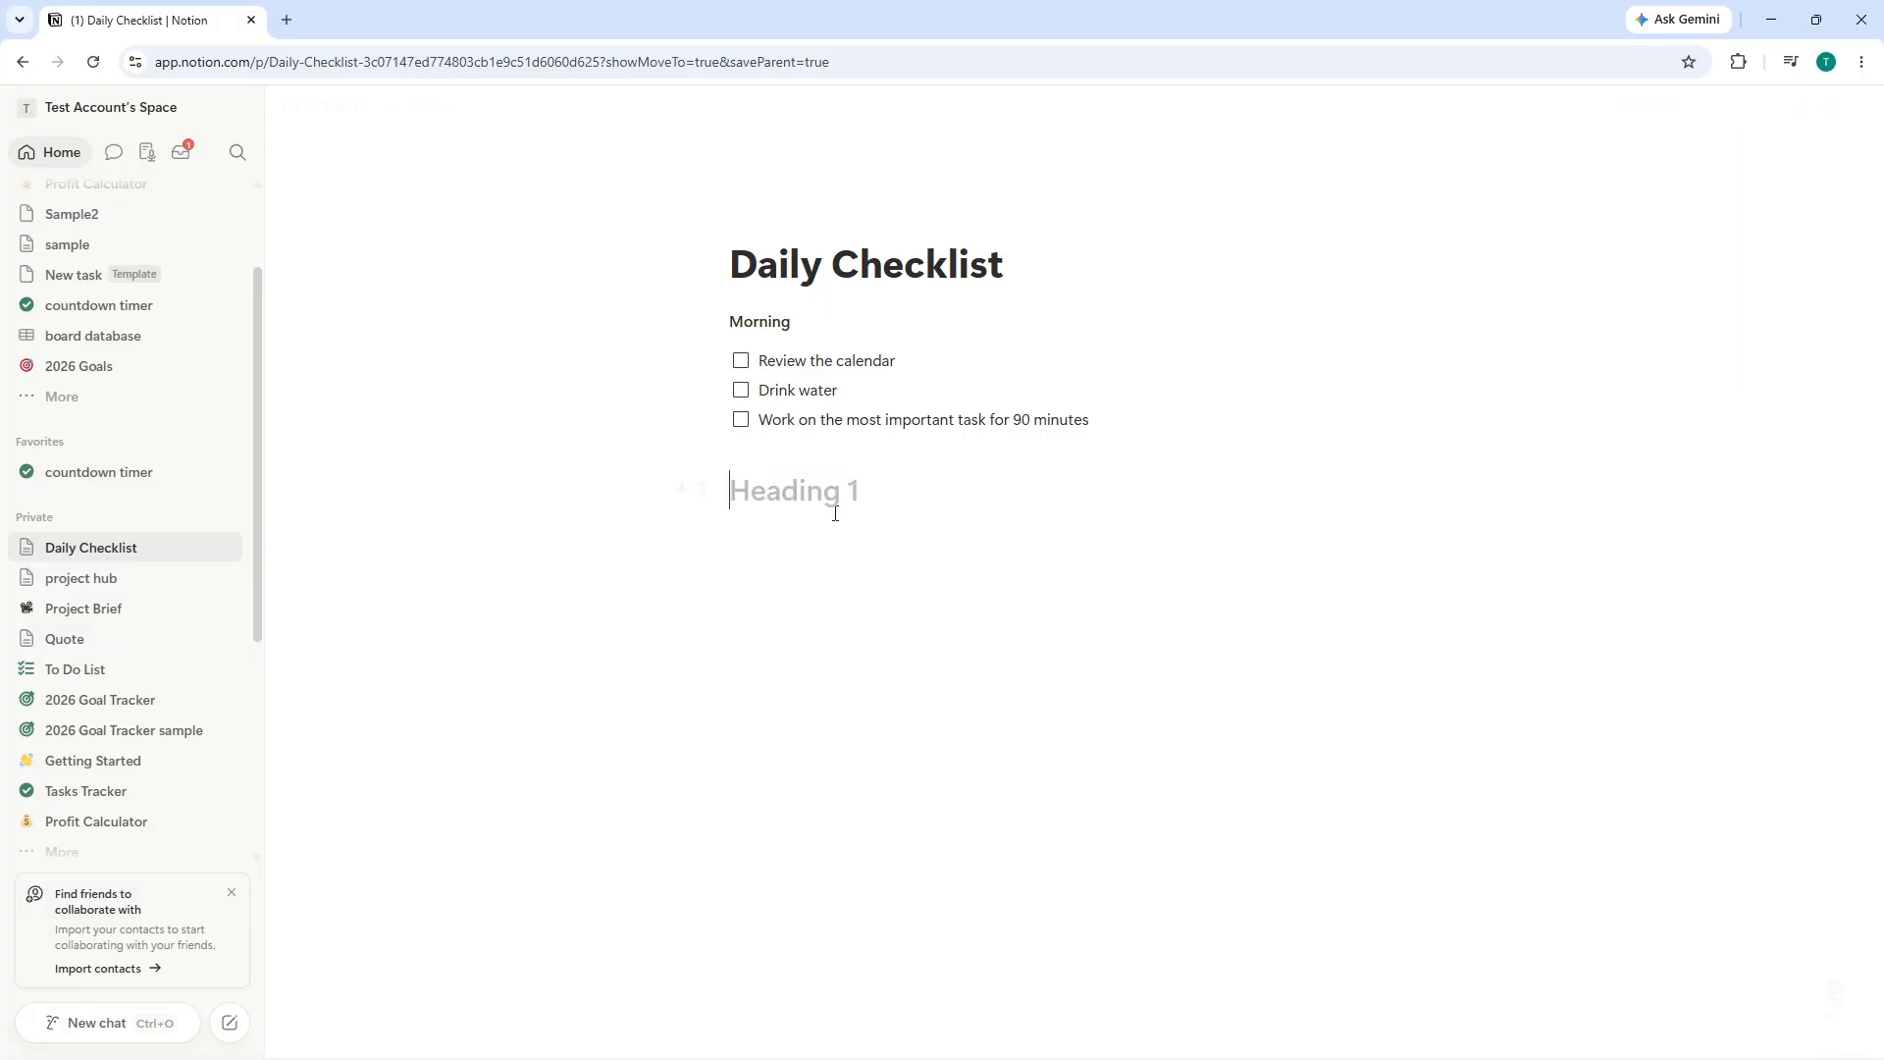
pyautogui.write('Midda')
pyautogui.press('BackSpace')
pyautogui.write('day')
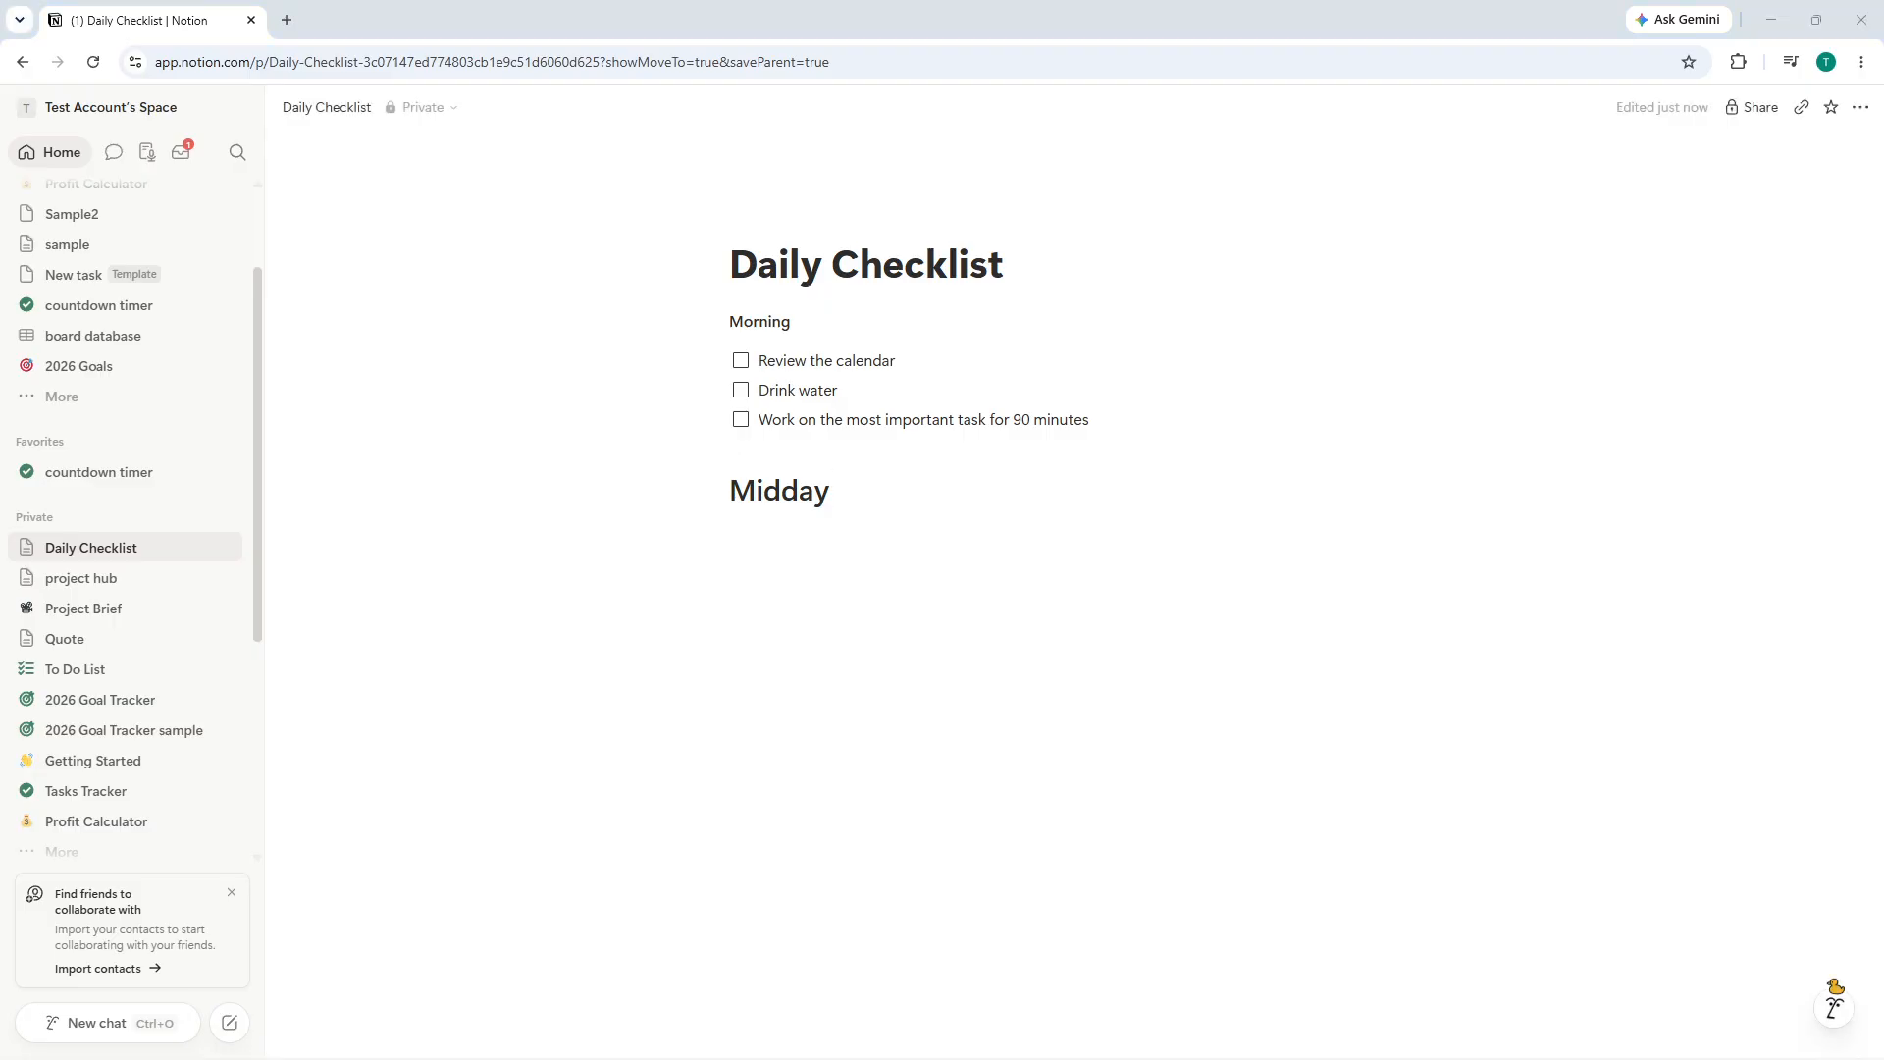
pyautogui.press('Return')
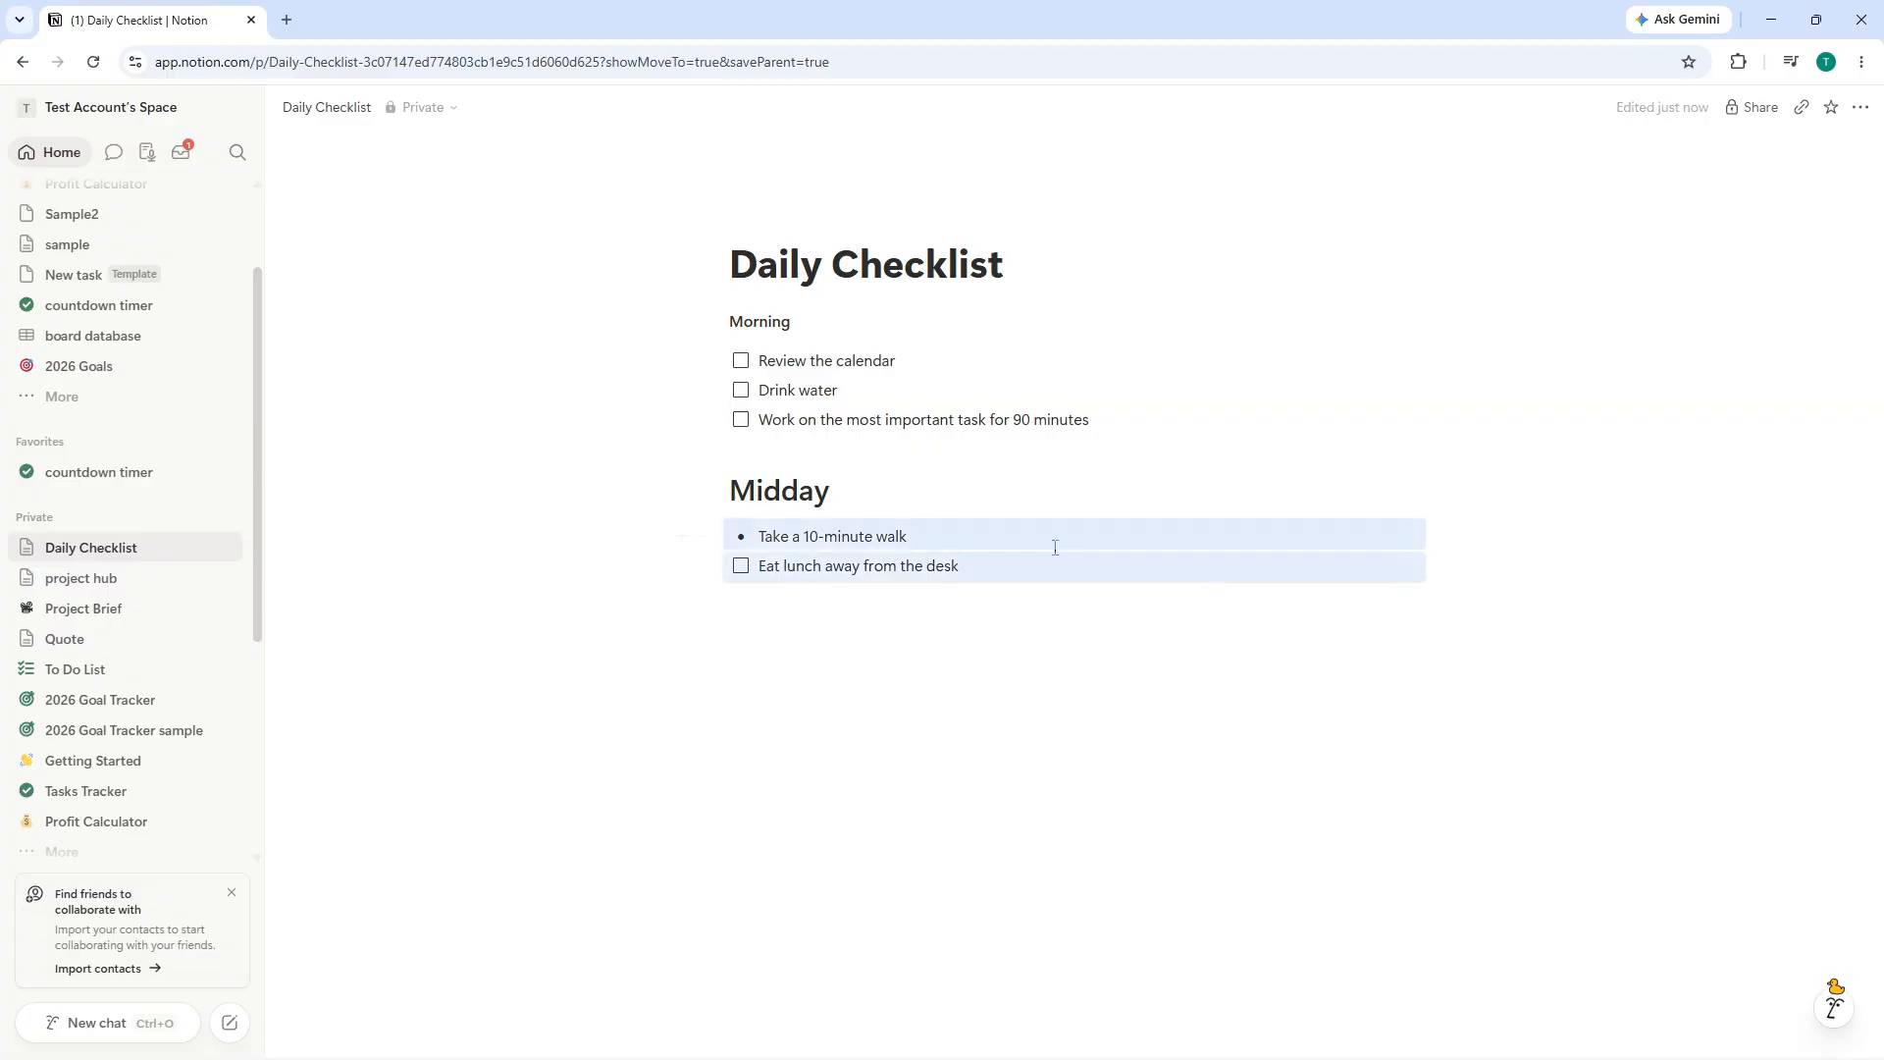
# - Paste the two Midday items under the heading and remove the bullet from the walk line
pyautogui.write('Take a 10-minute walk Eat lunch away from the desk')
pyautogui.click(757, 543)
pyautogui.press('BackSpace')
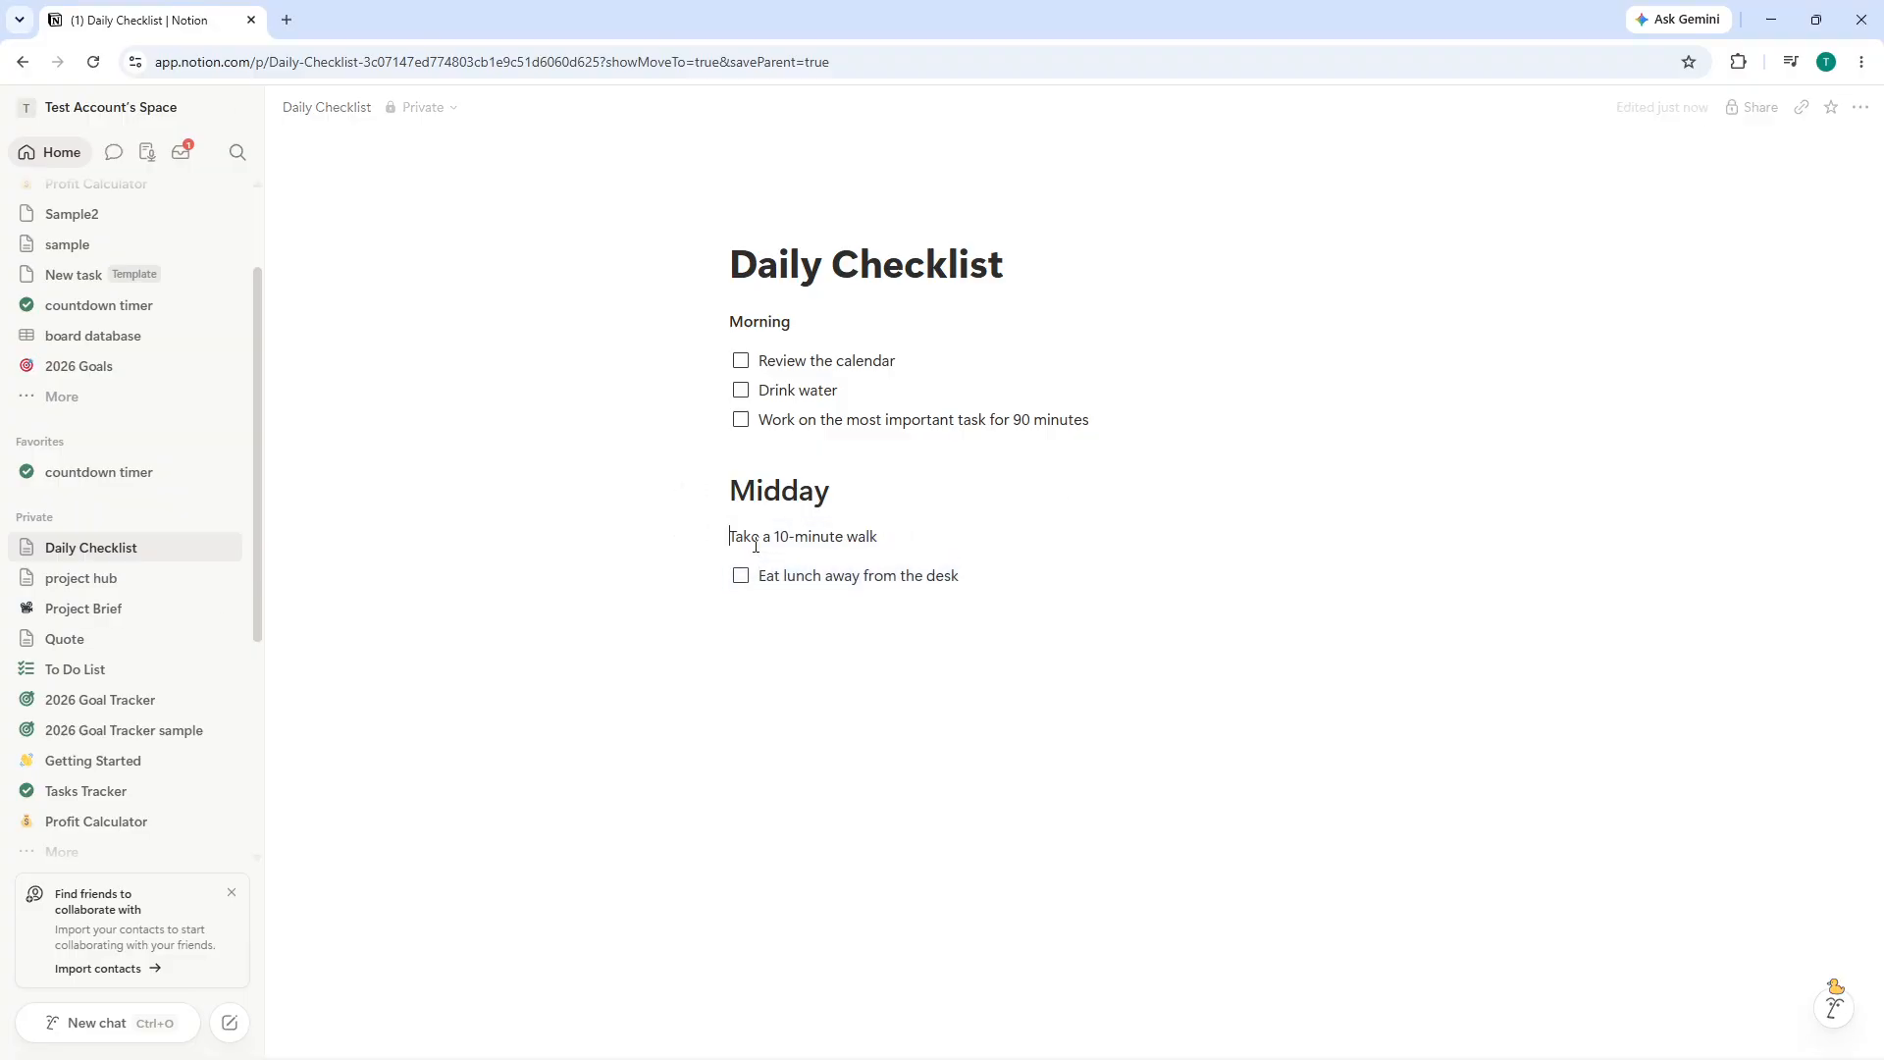
# - Turn the Take a 10-minute walk line into a to-do item by moving its text into a new to-do block
pyautogui.write('/checkbo')
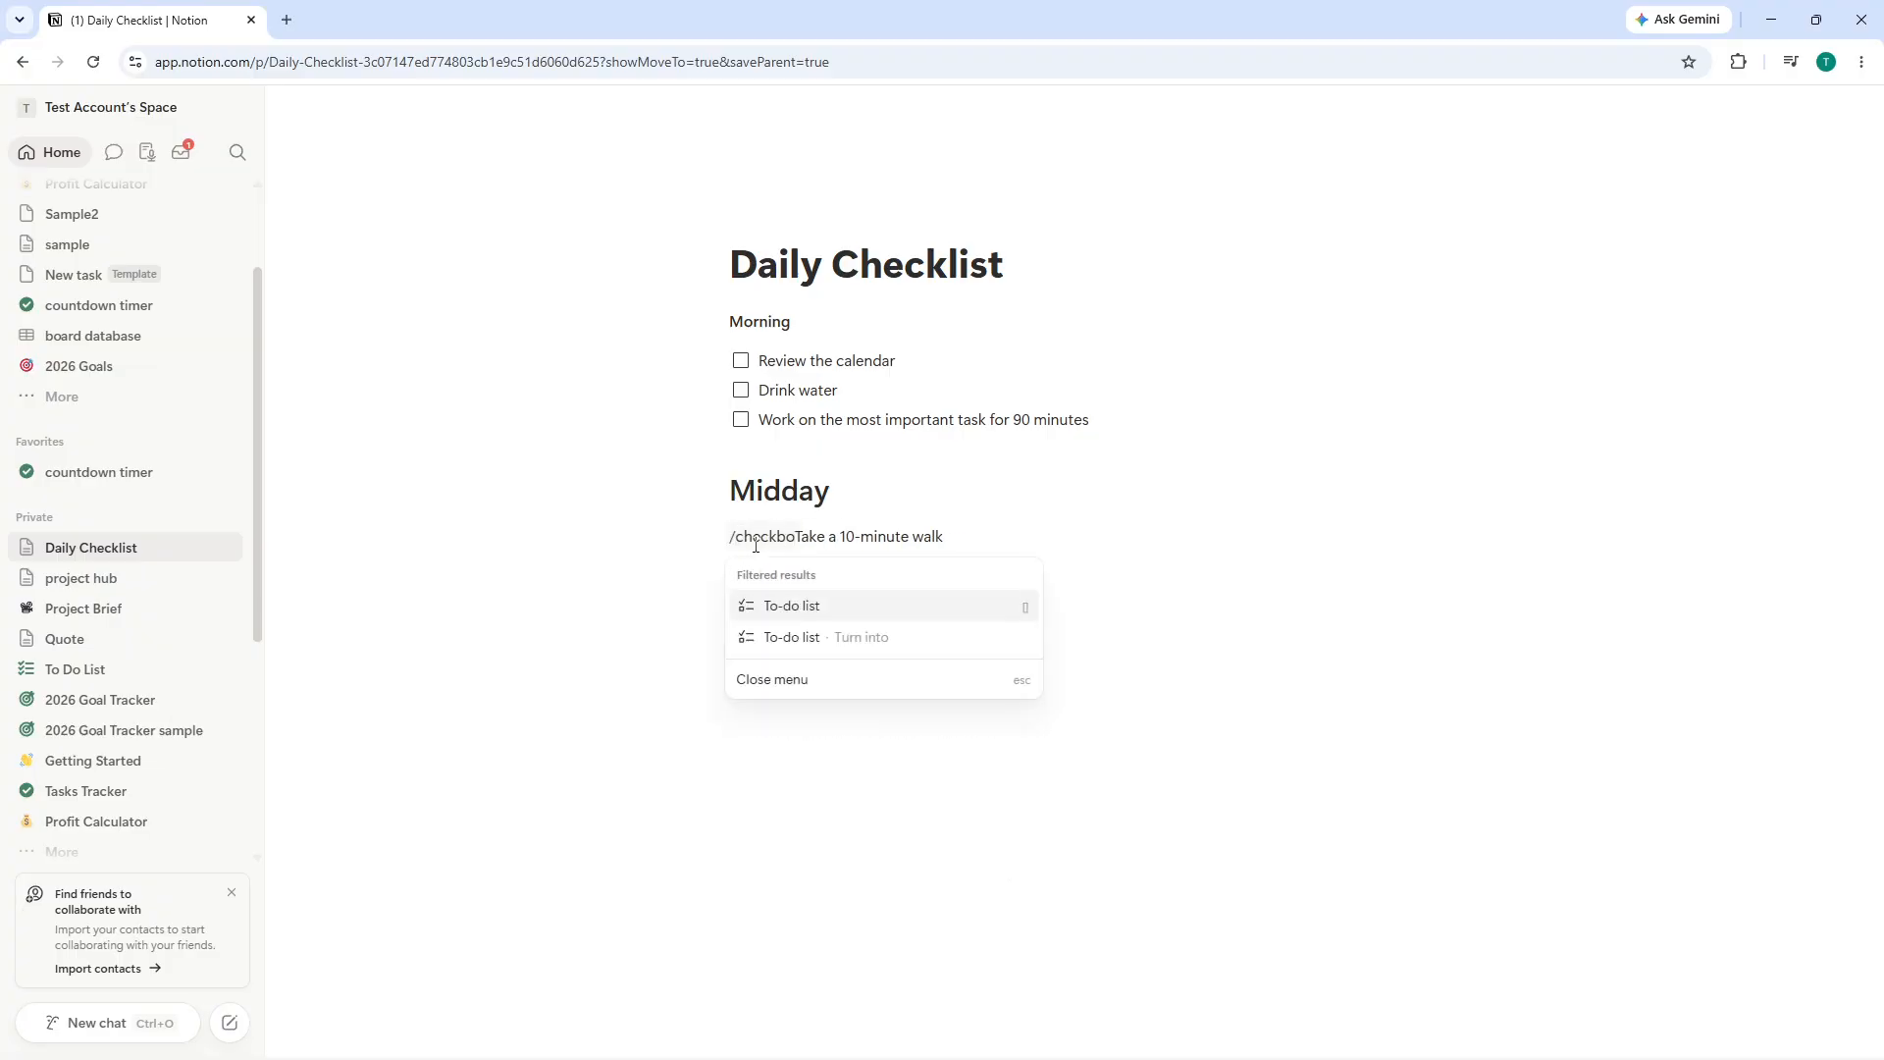
pyautogui.click(782, 607)
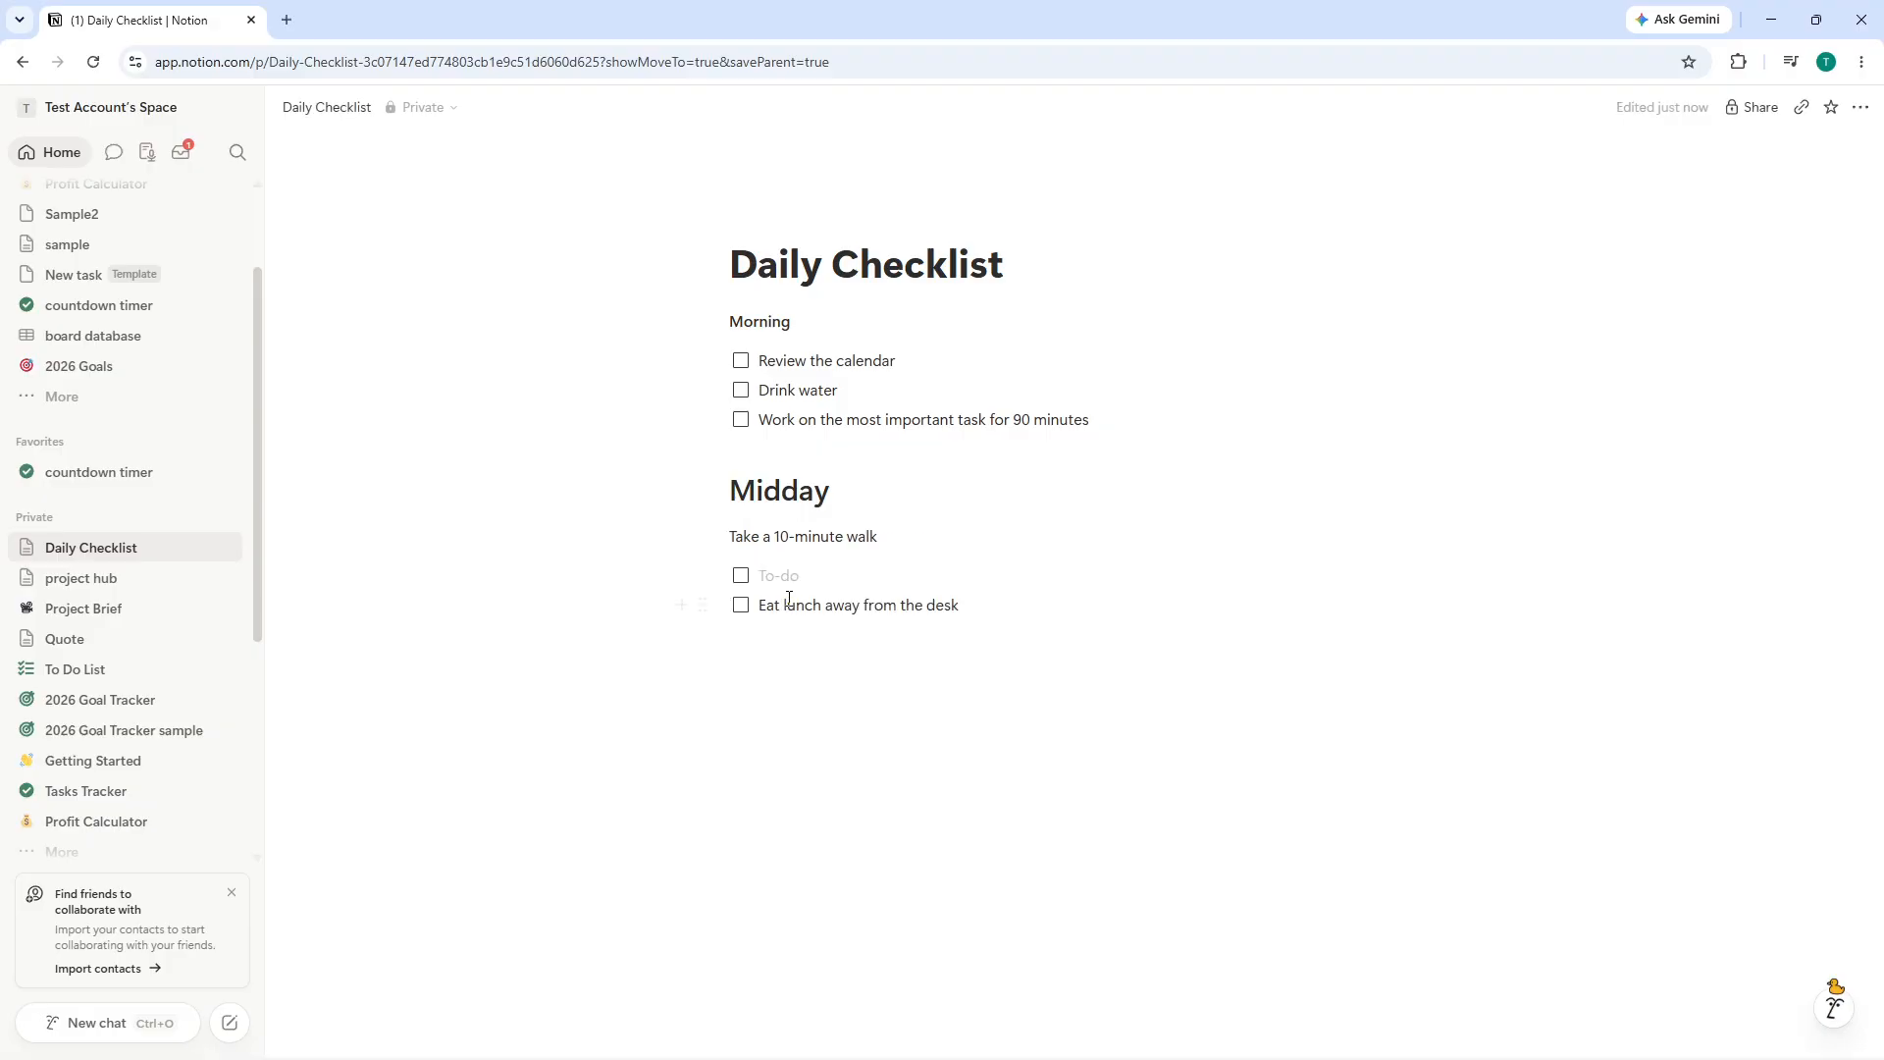
pyautogui.tripleClick(858, 540)
pyautogui.hotkey('ctrl', 'c')
pyautogui.press('BackSpace')
pyautogui.click(802, 572)
pyautogui.hotkey('ctrl', 'v')
pyautogui.click(778, 543)
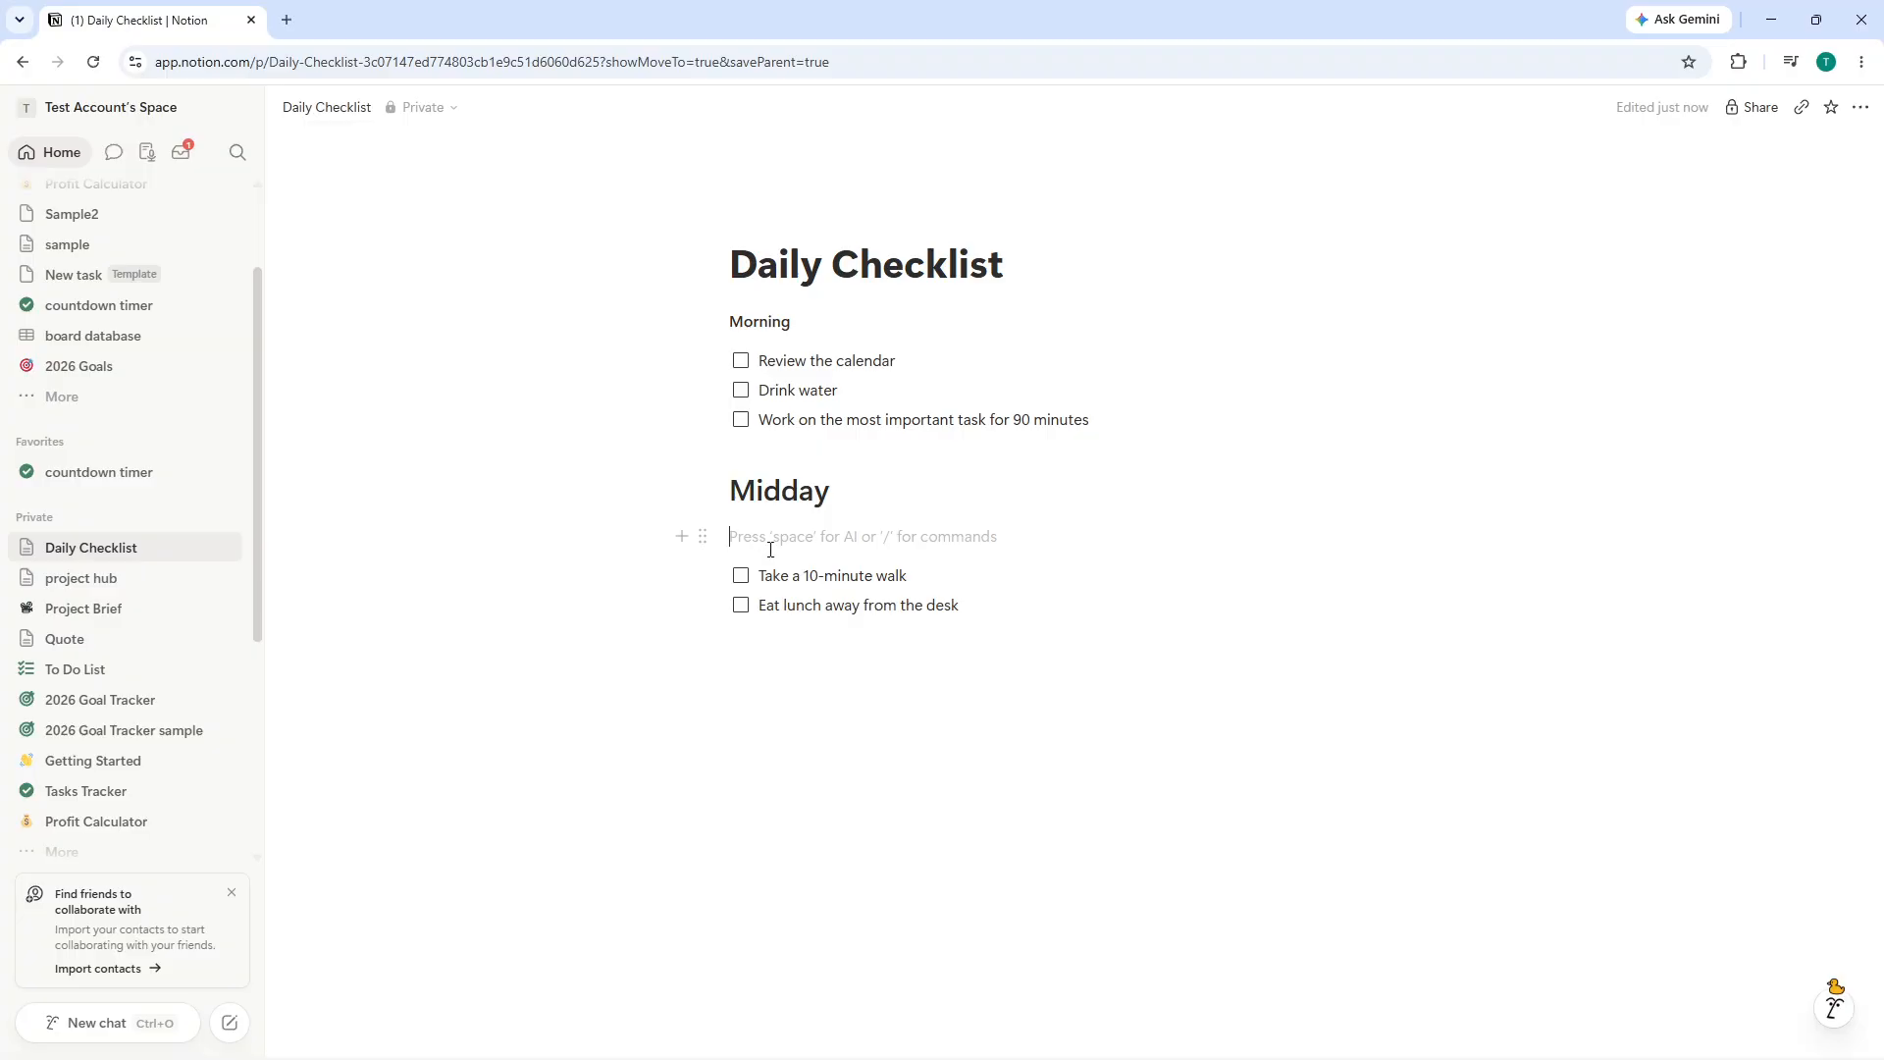
pyautogui.press('BackSpace')
pyautogui.click(1032, 555)
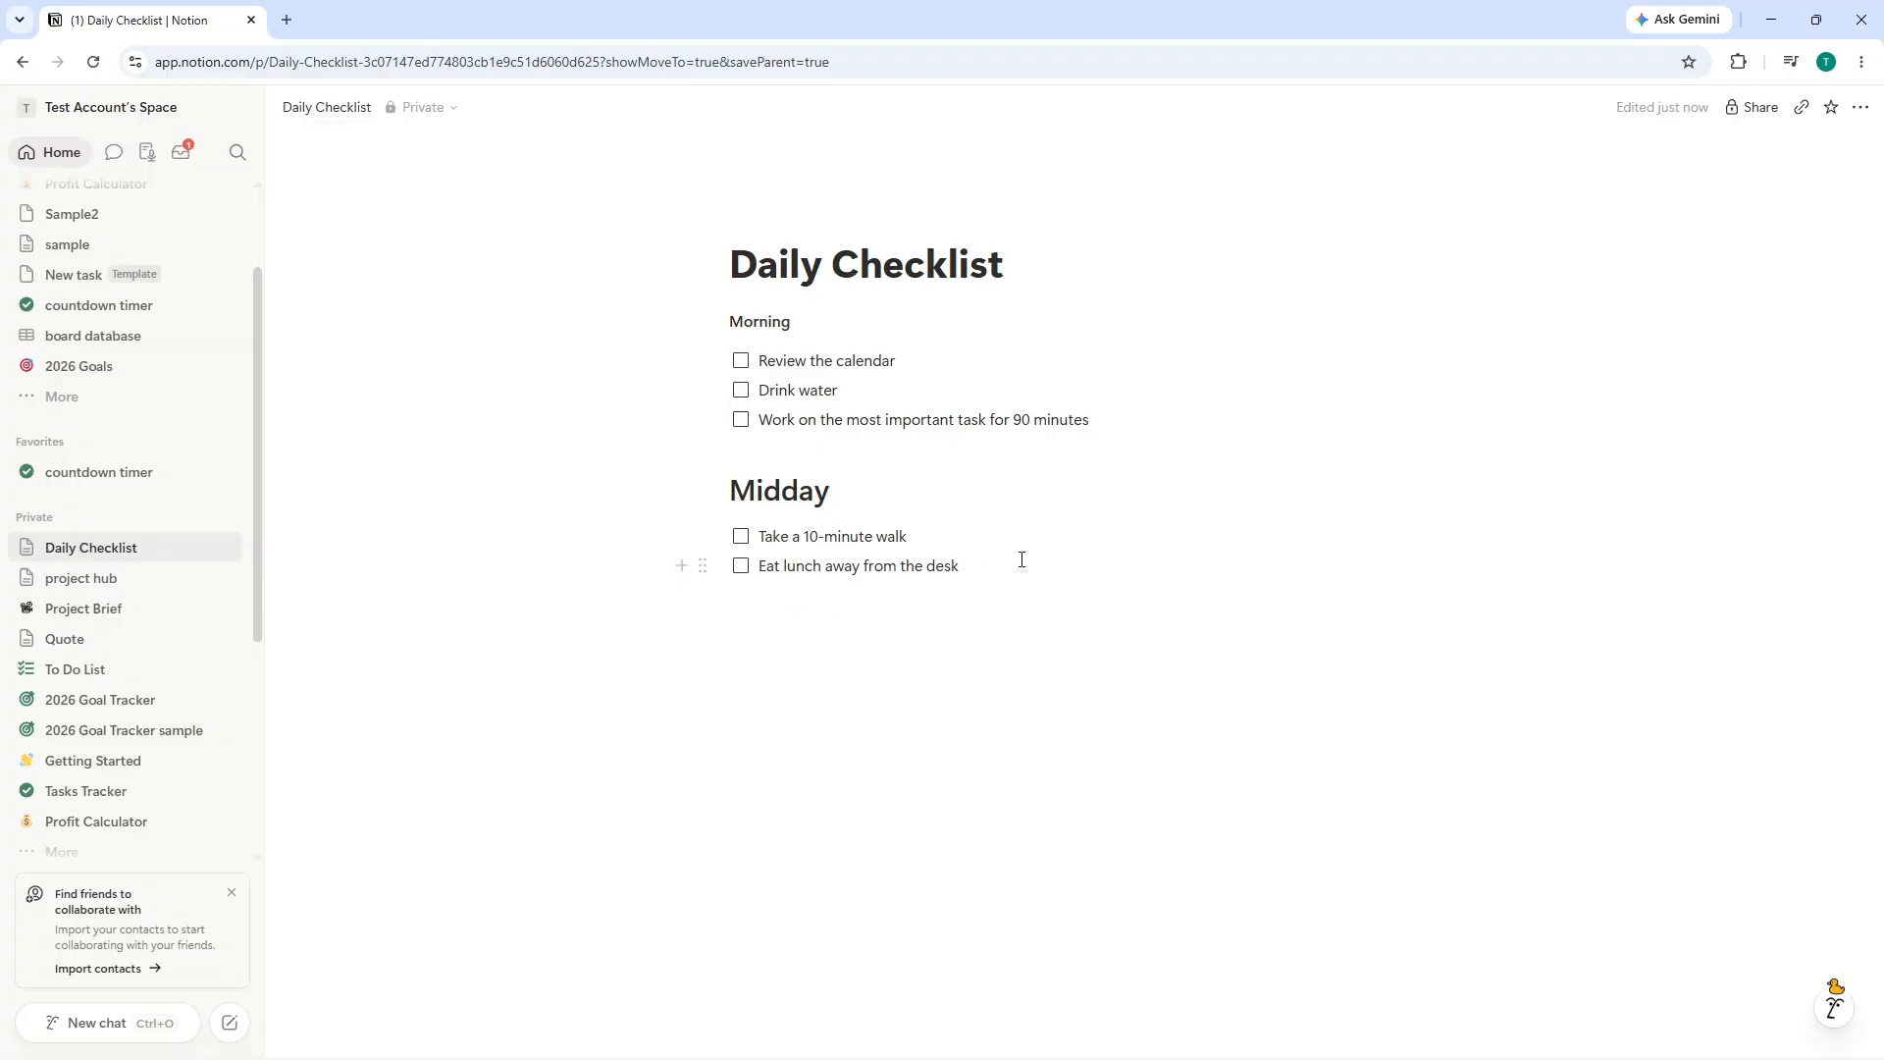
pyautogui.press('Return')
pyautogui.press('Return')
pyautogui.press('Return')
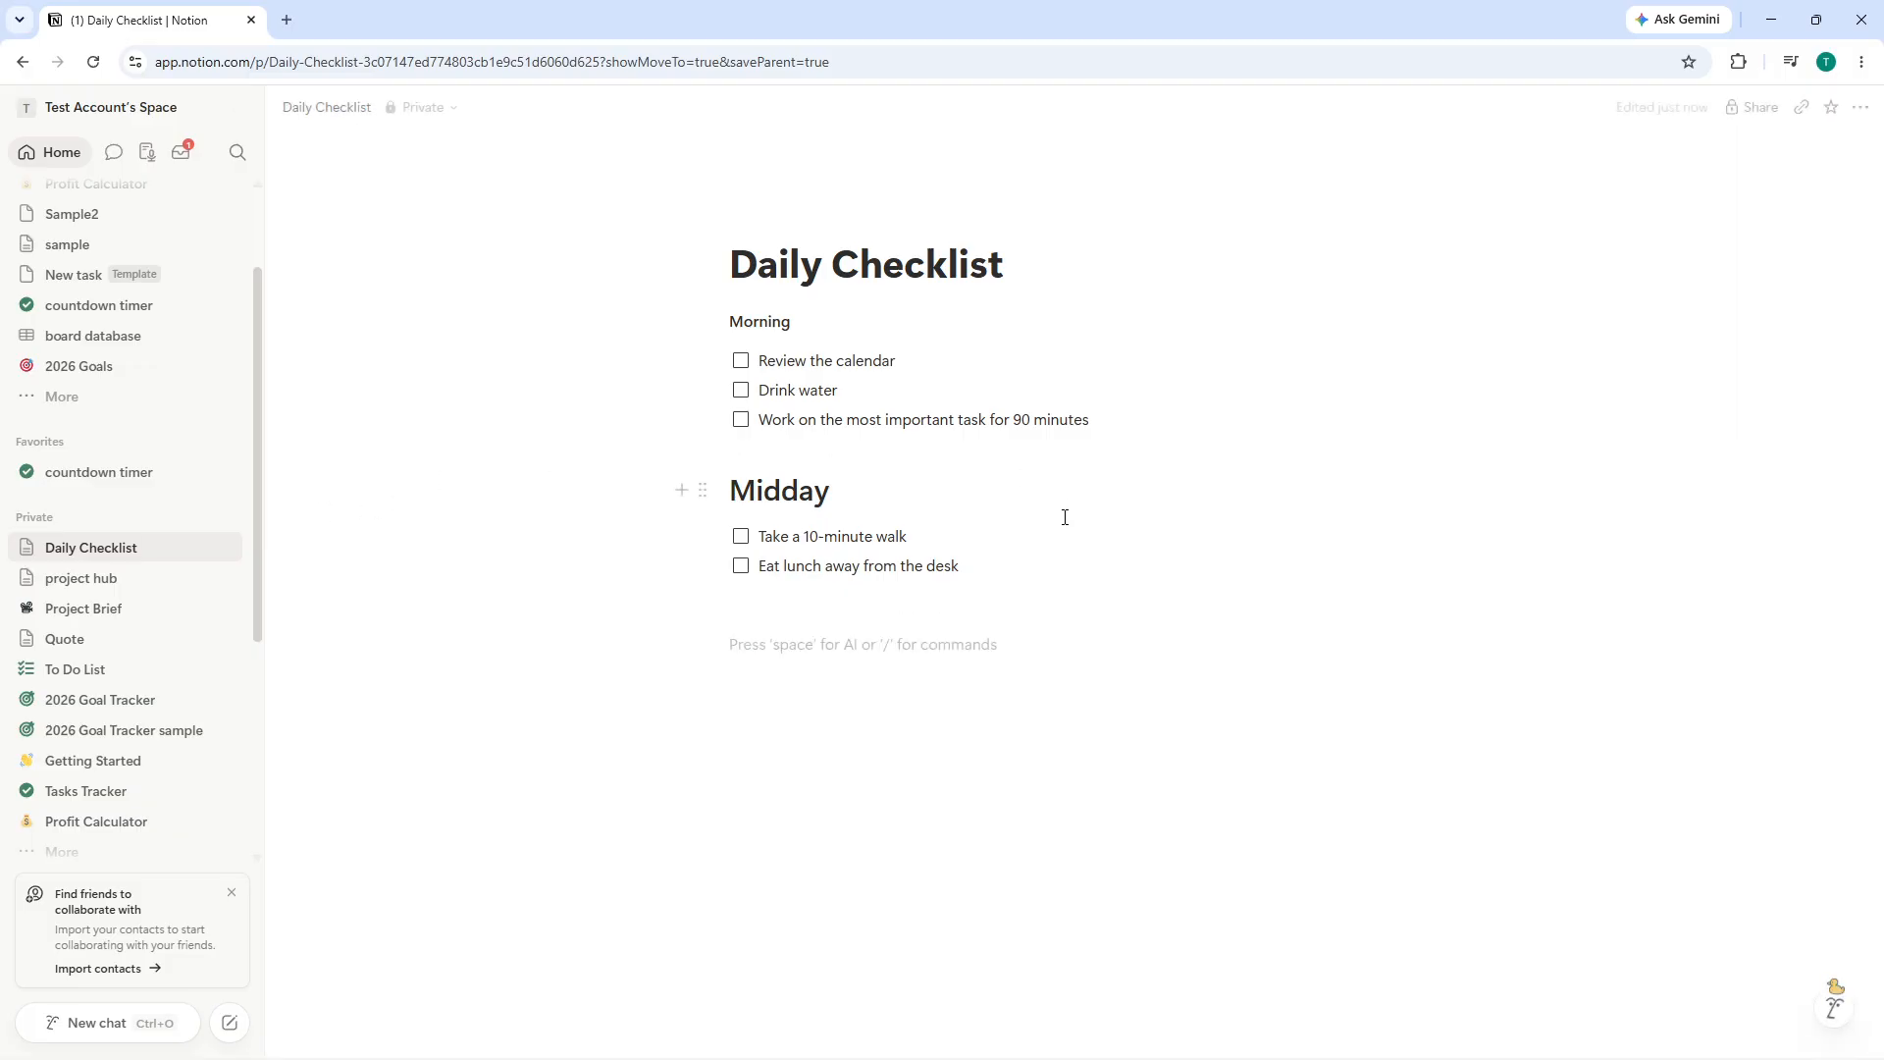
pyautogui.press('BackSpace')
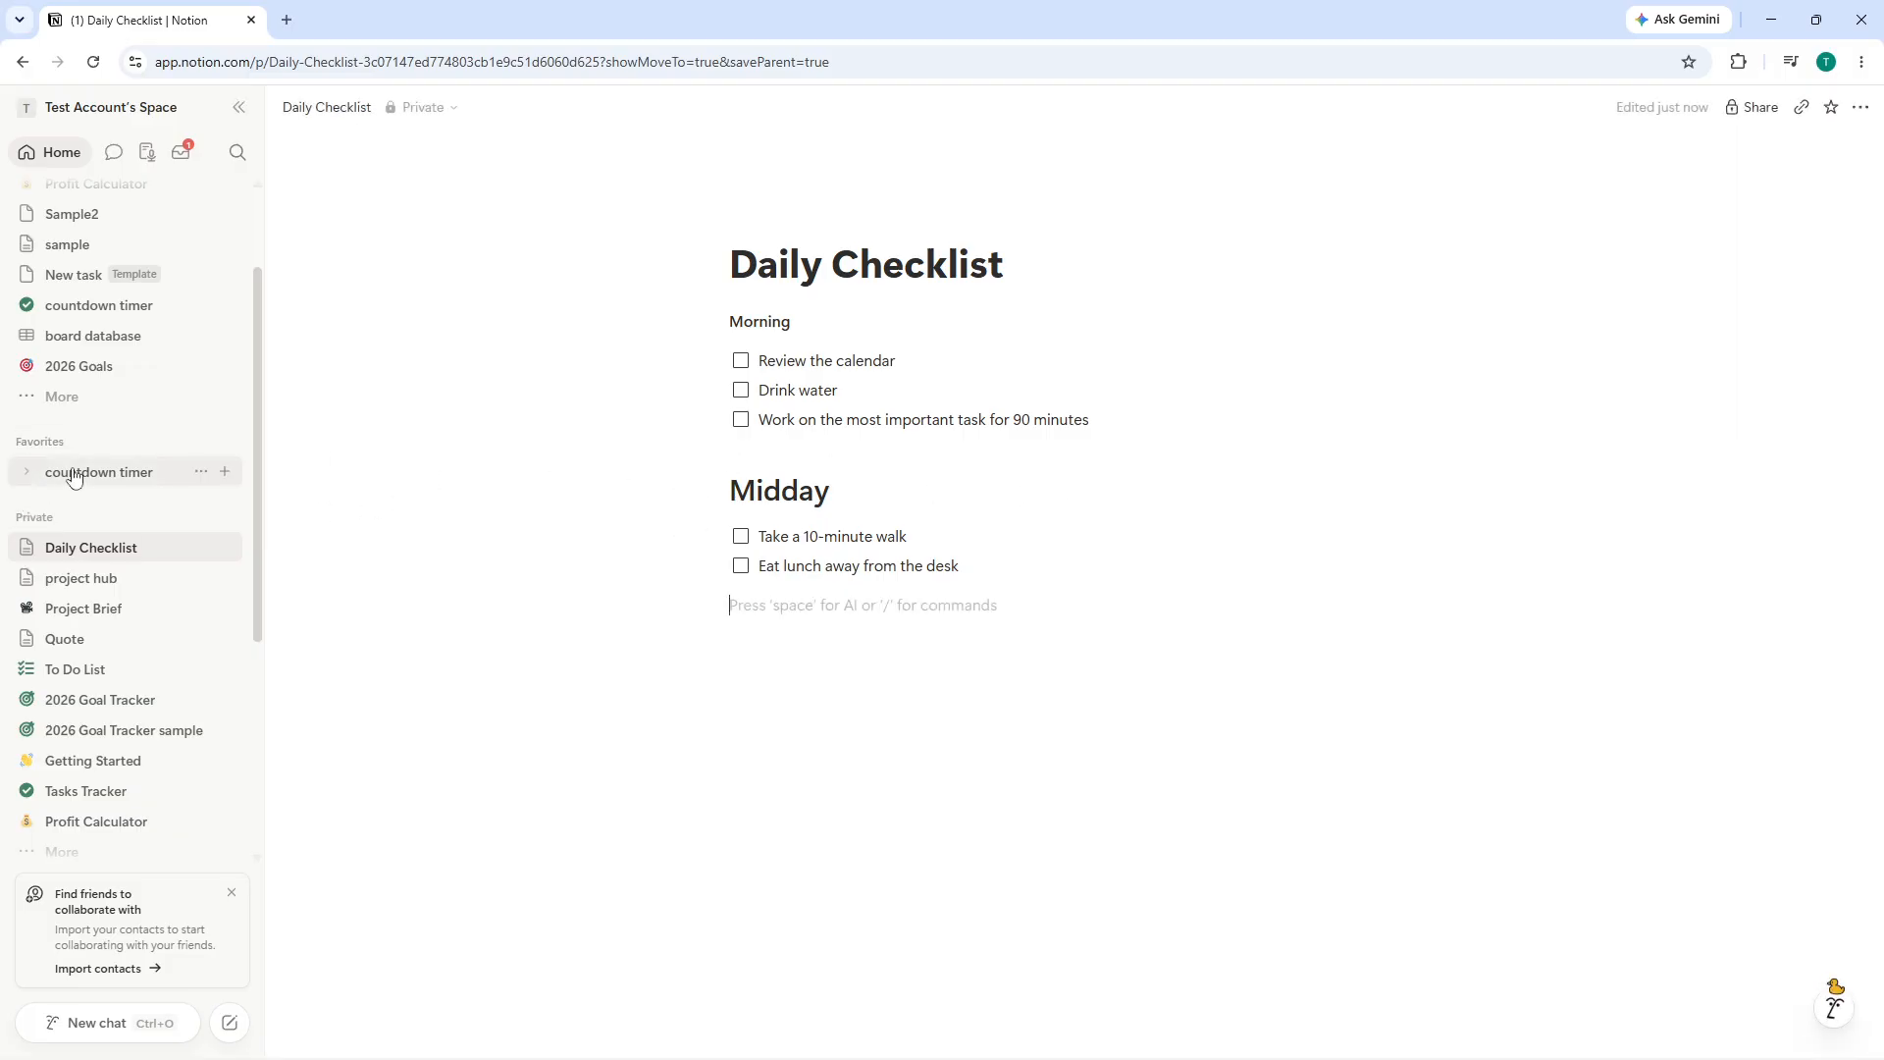
# - Check off the Take a 10-minute walk to-do item
pyautogui.scroll(-2, 138, 471)
pyautogui.scroll(2, 147, 458)
pyautogui.scroll(-2, 147, 463)
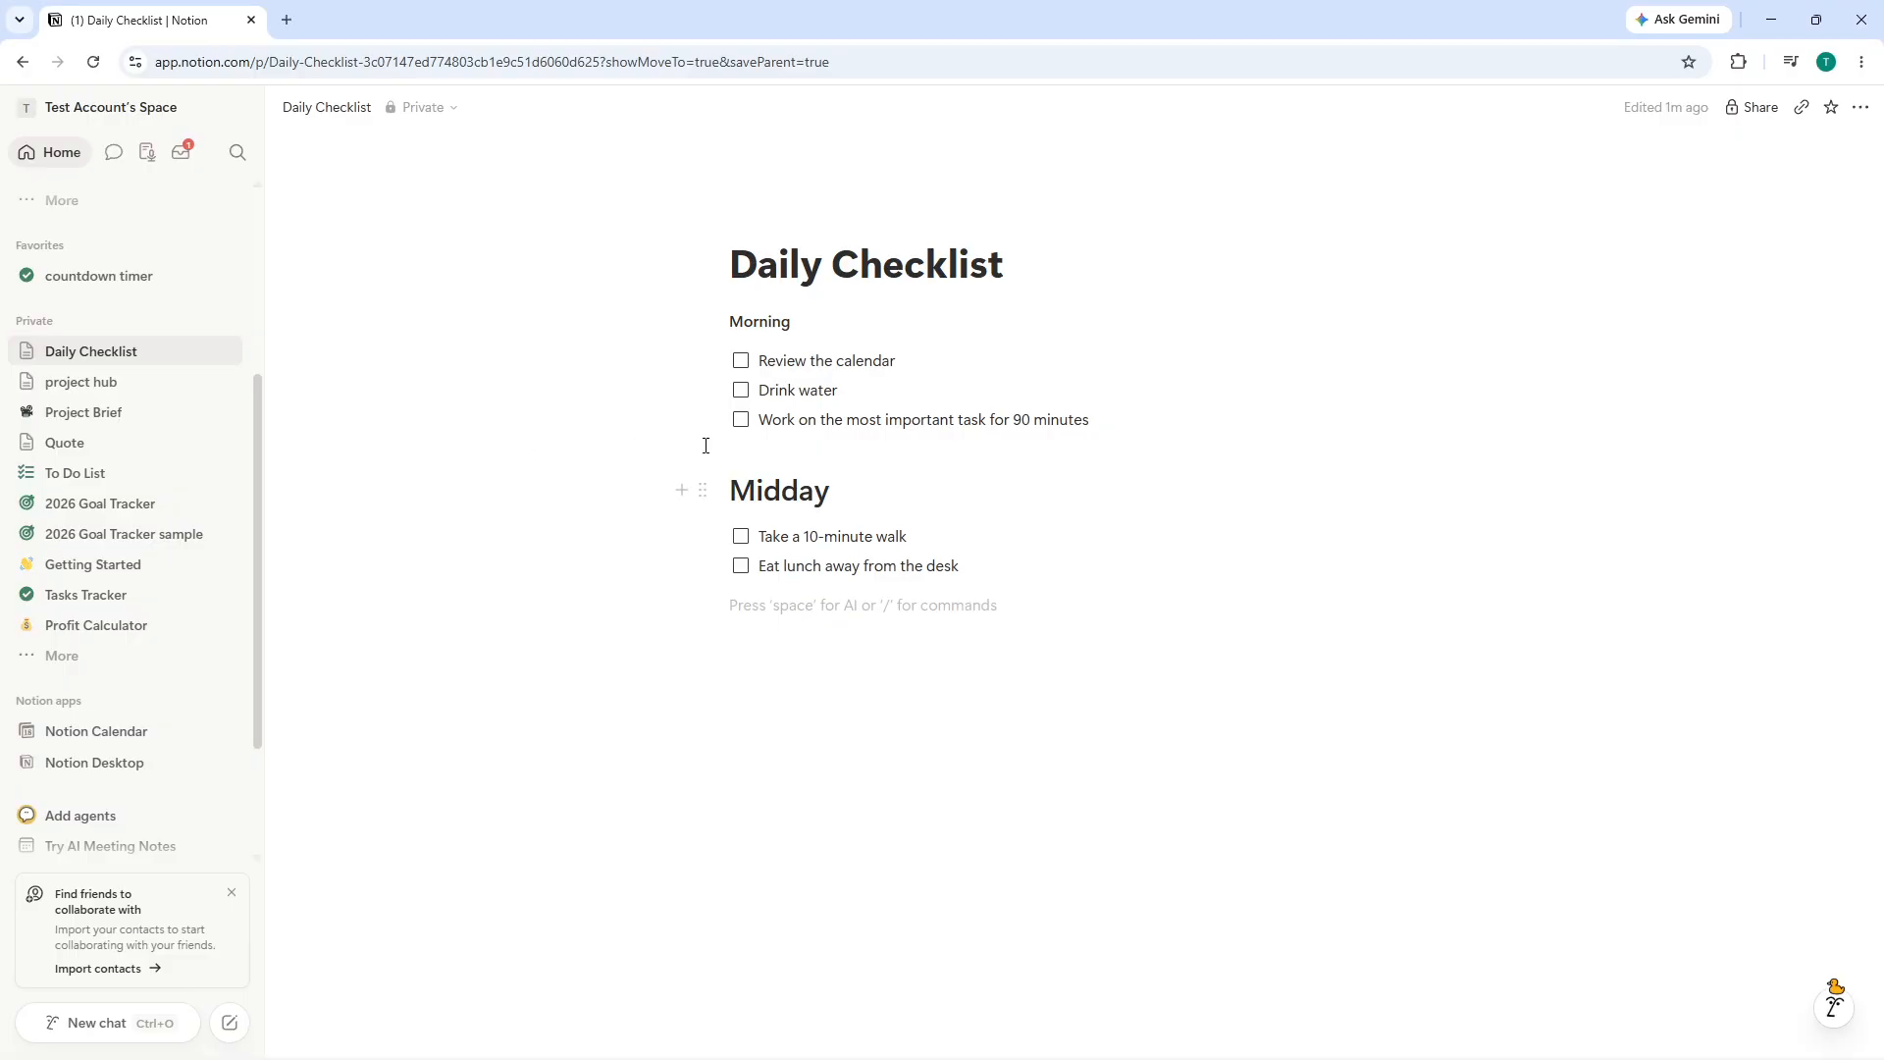
pyautogui.click(740, 538)
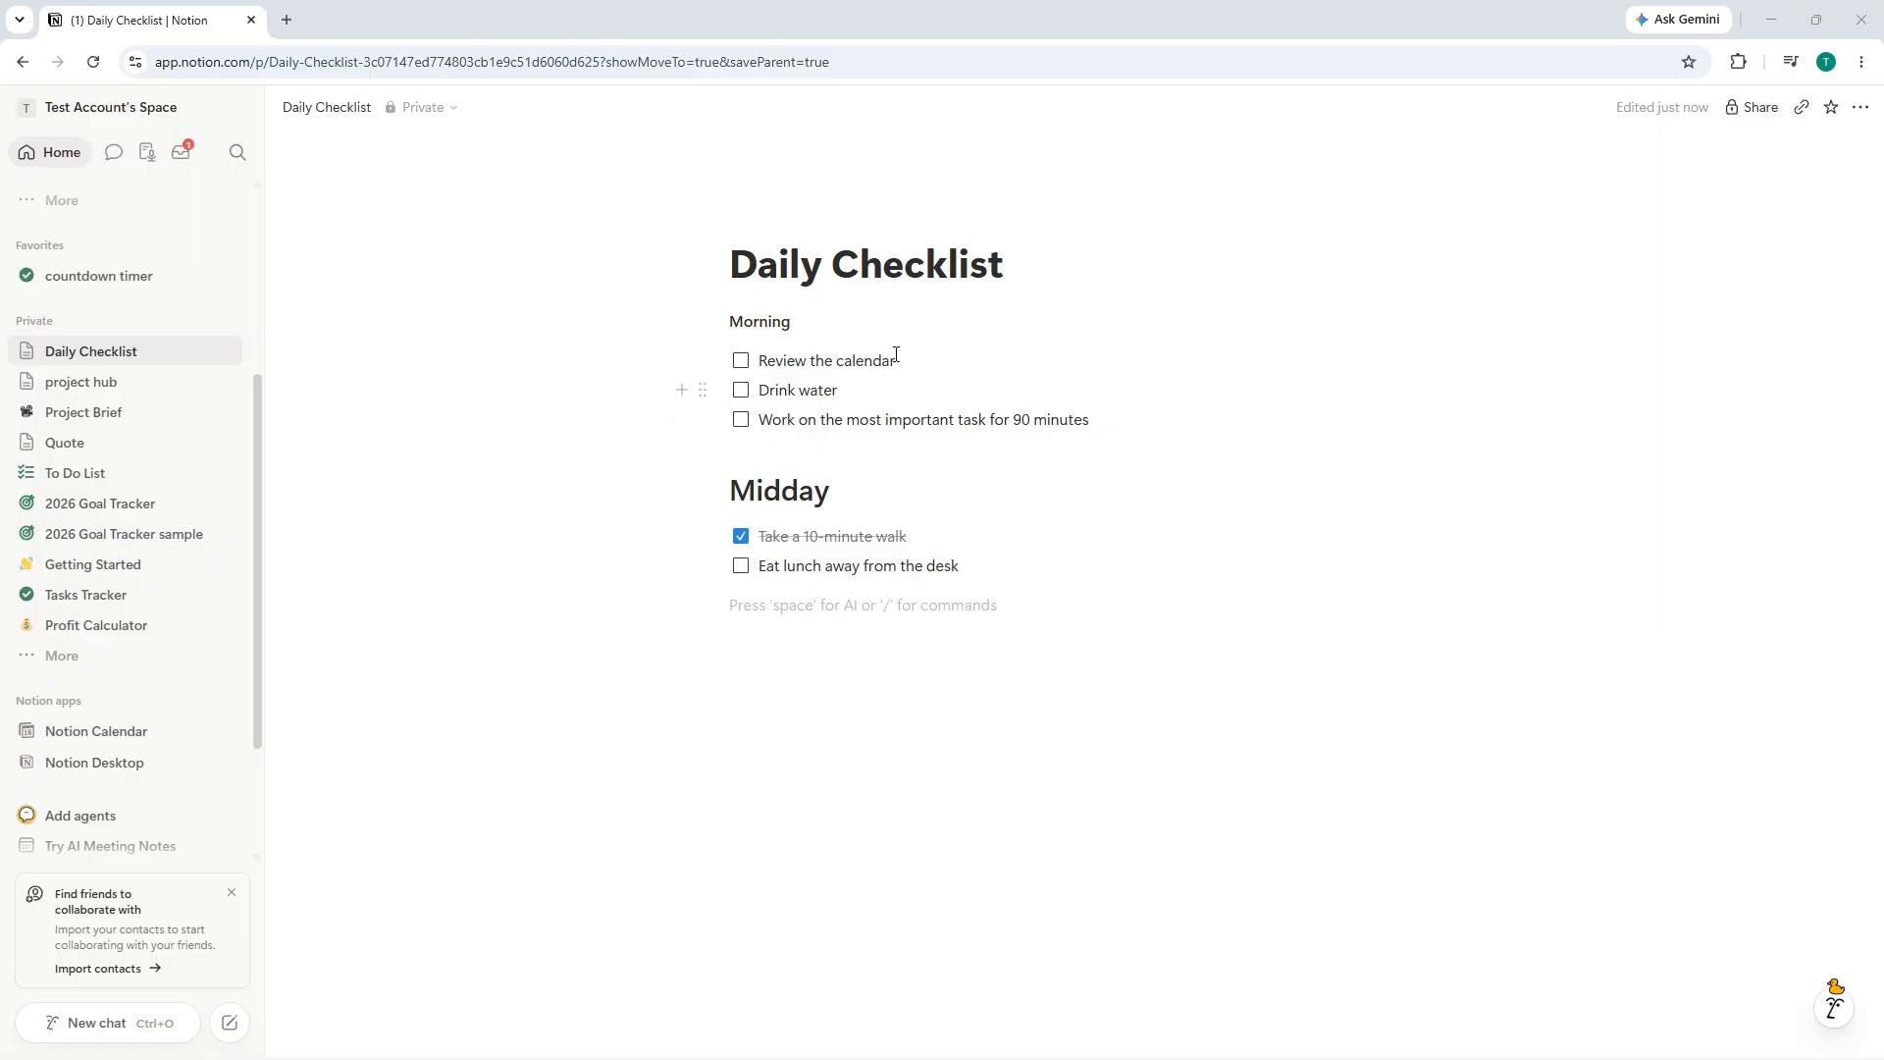
pyautogui.click(698, 321)
pyautogui.click(588, 783)
pyautogui.click(702, 490)
pyautogui.click(864, 771)
pyautogui.click(832, 677)
pyautogui.click(702, 490)
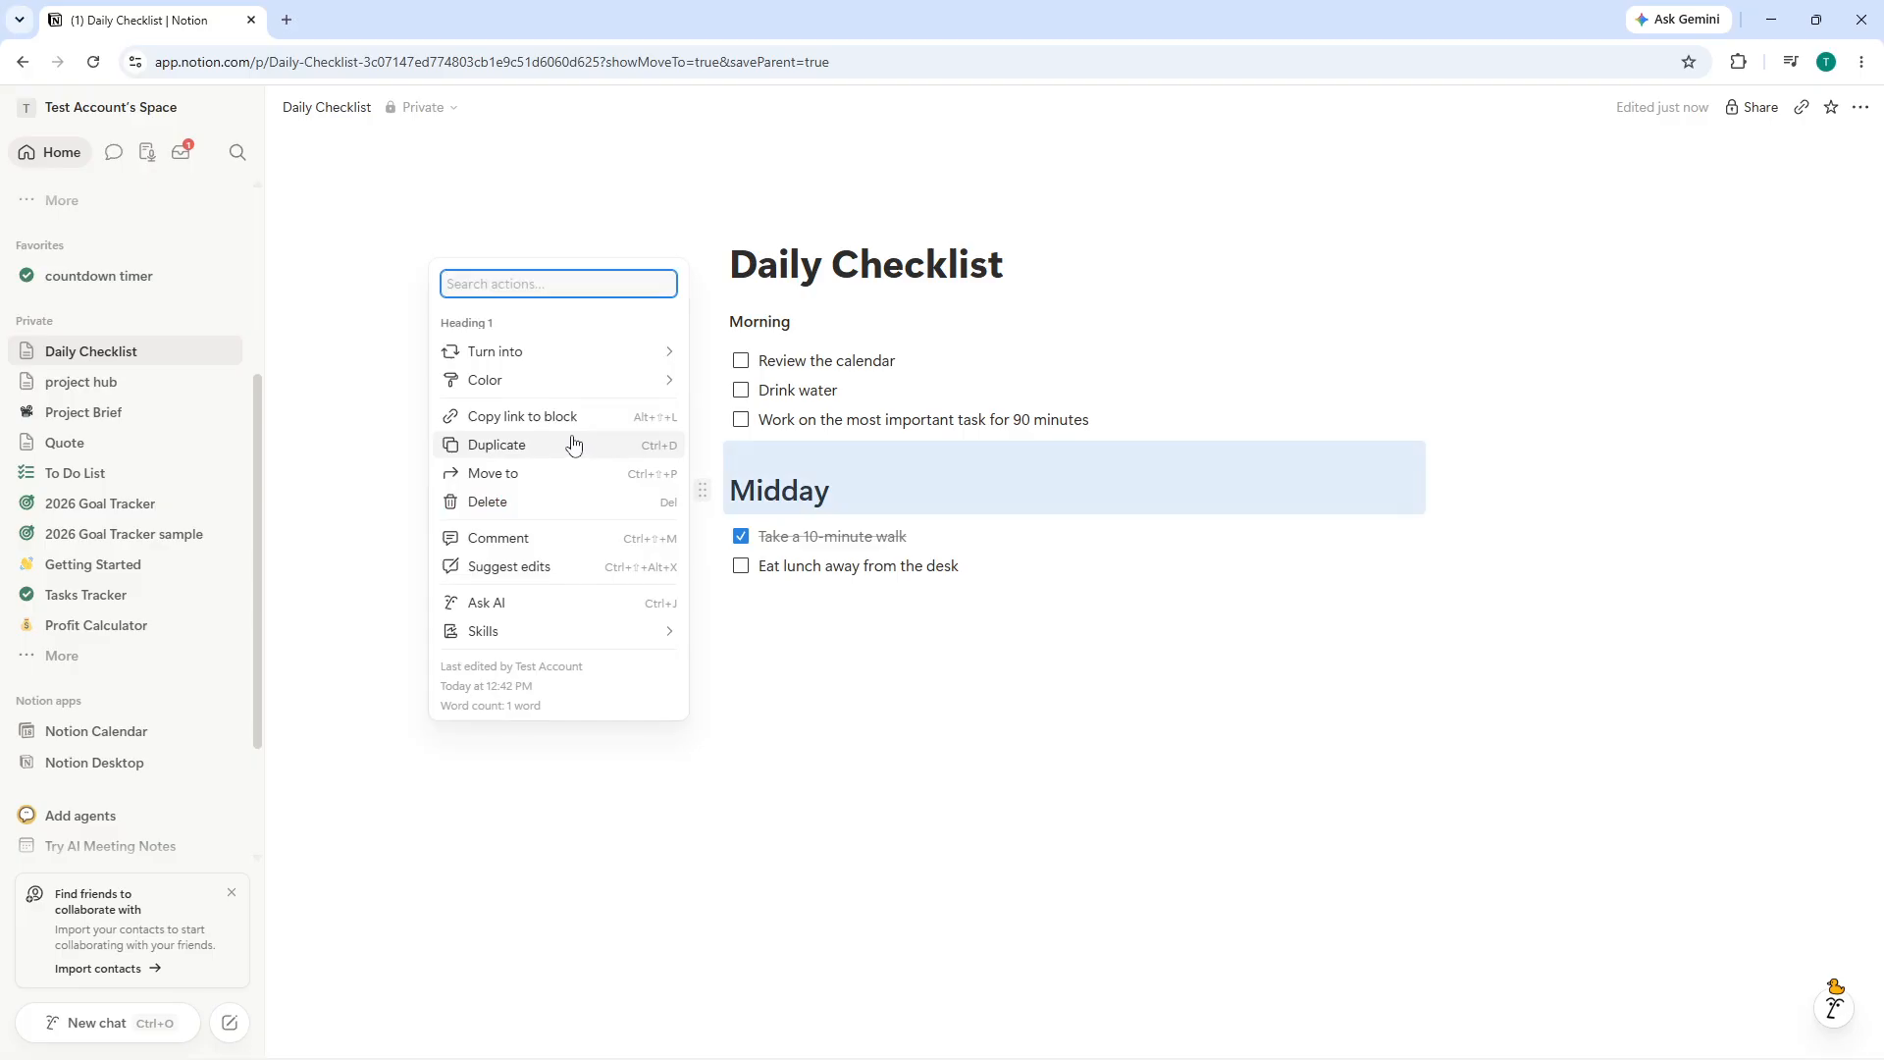
pyautogui.moveTo(557, 365)
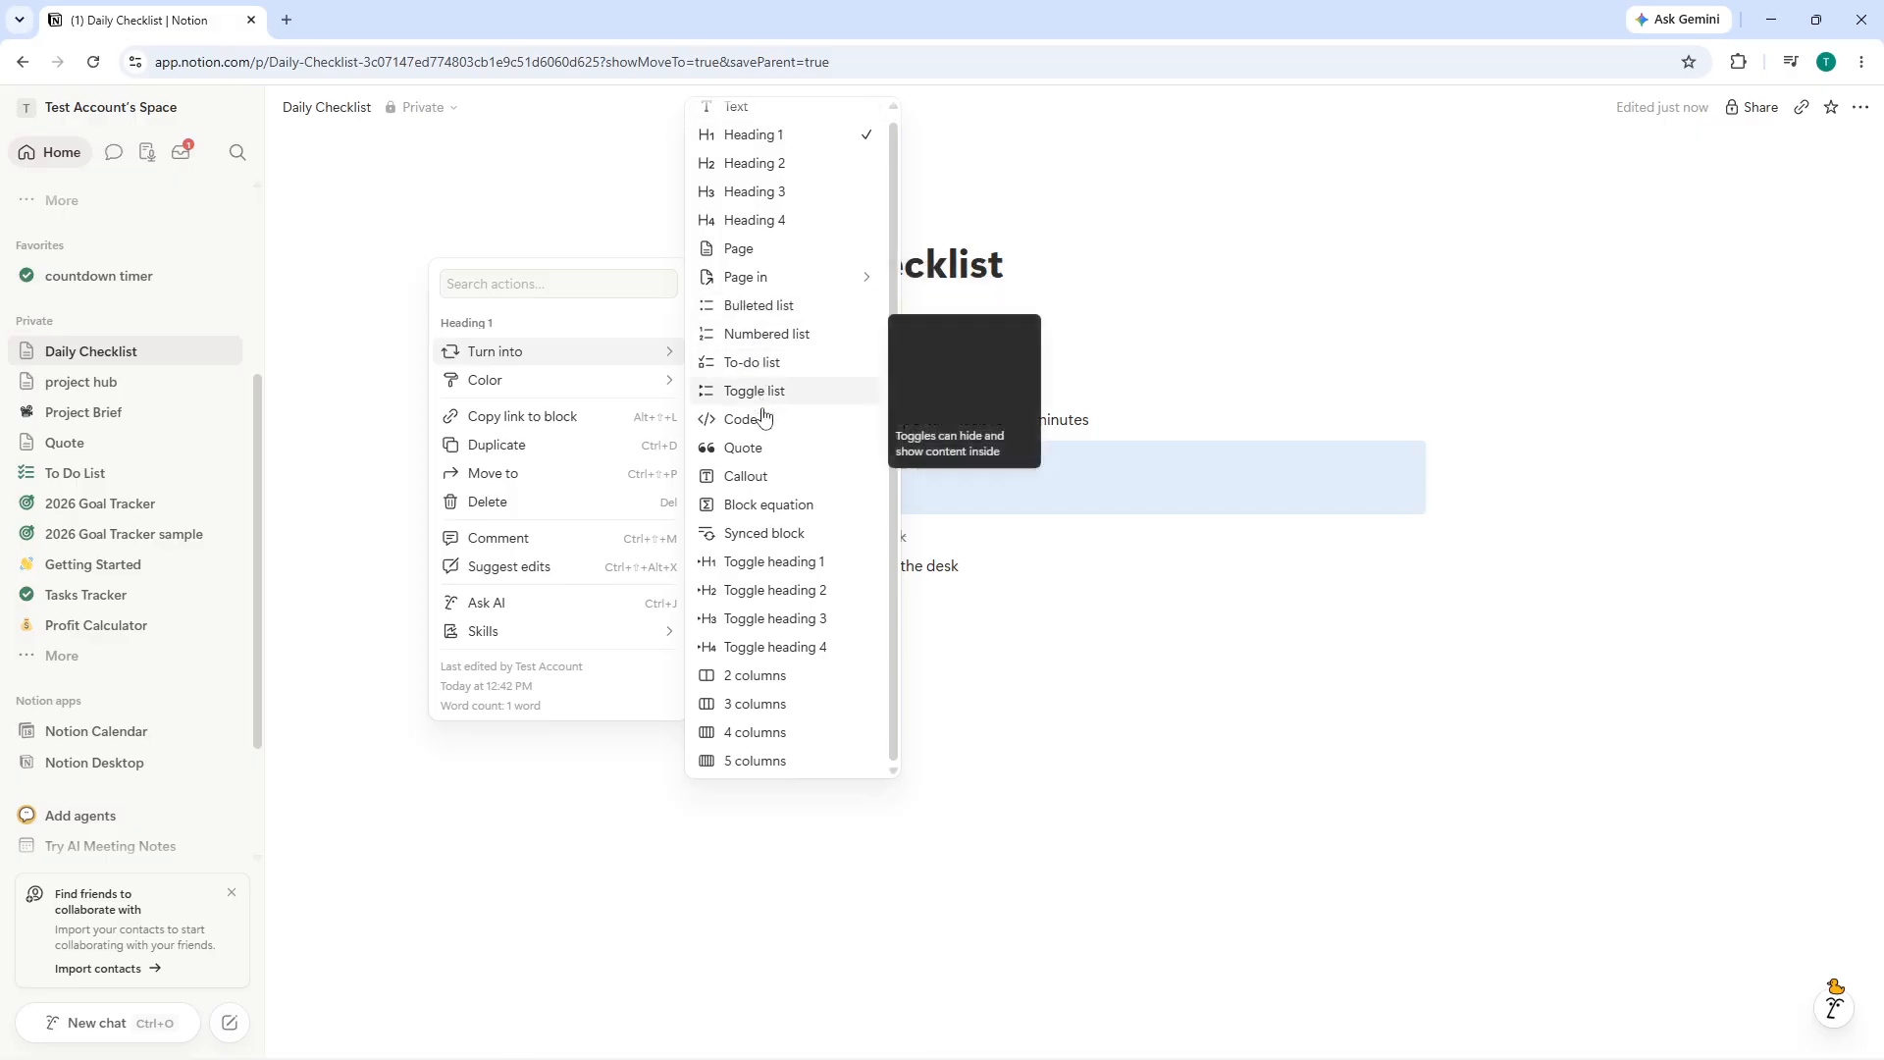
pyautogui.click(1063, 701)
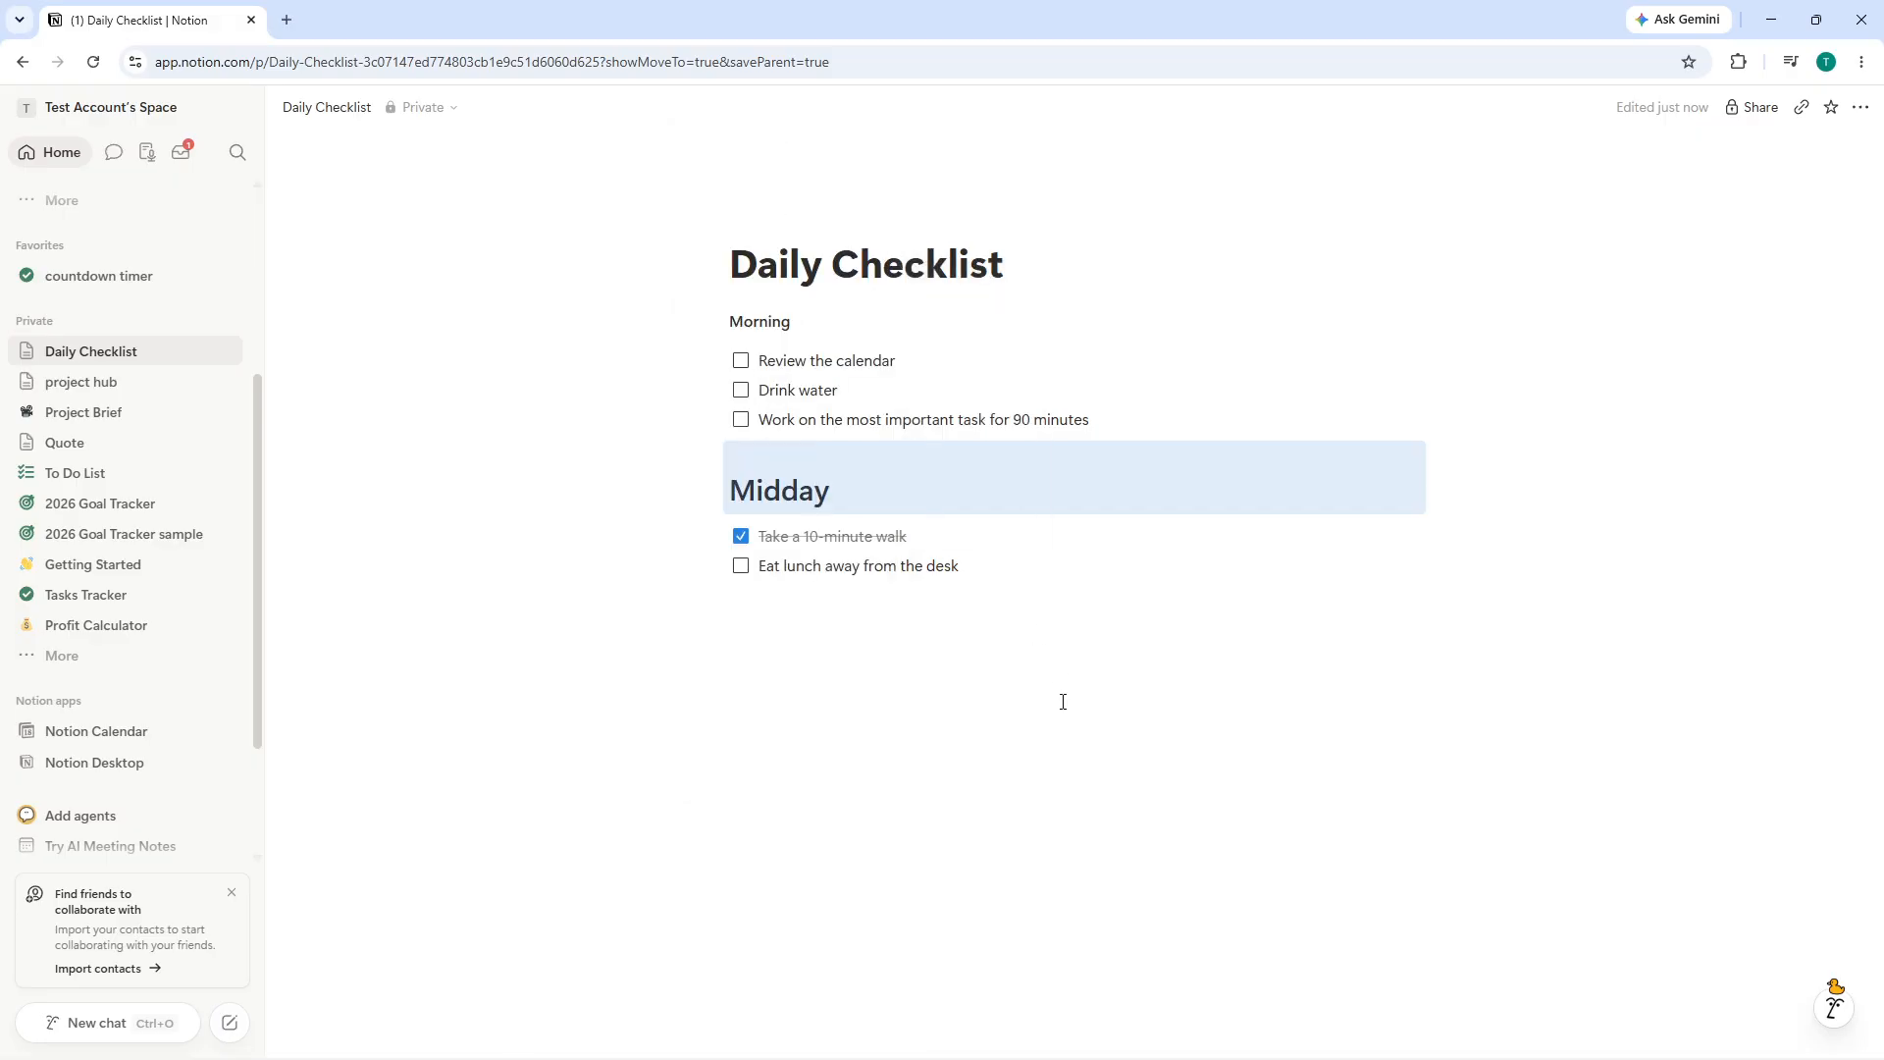
pyautogui.rightClick(821, 522)
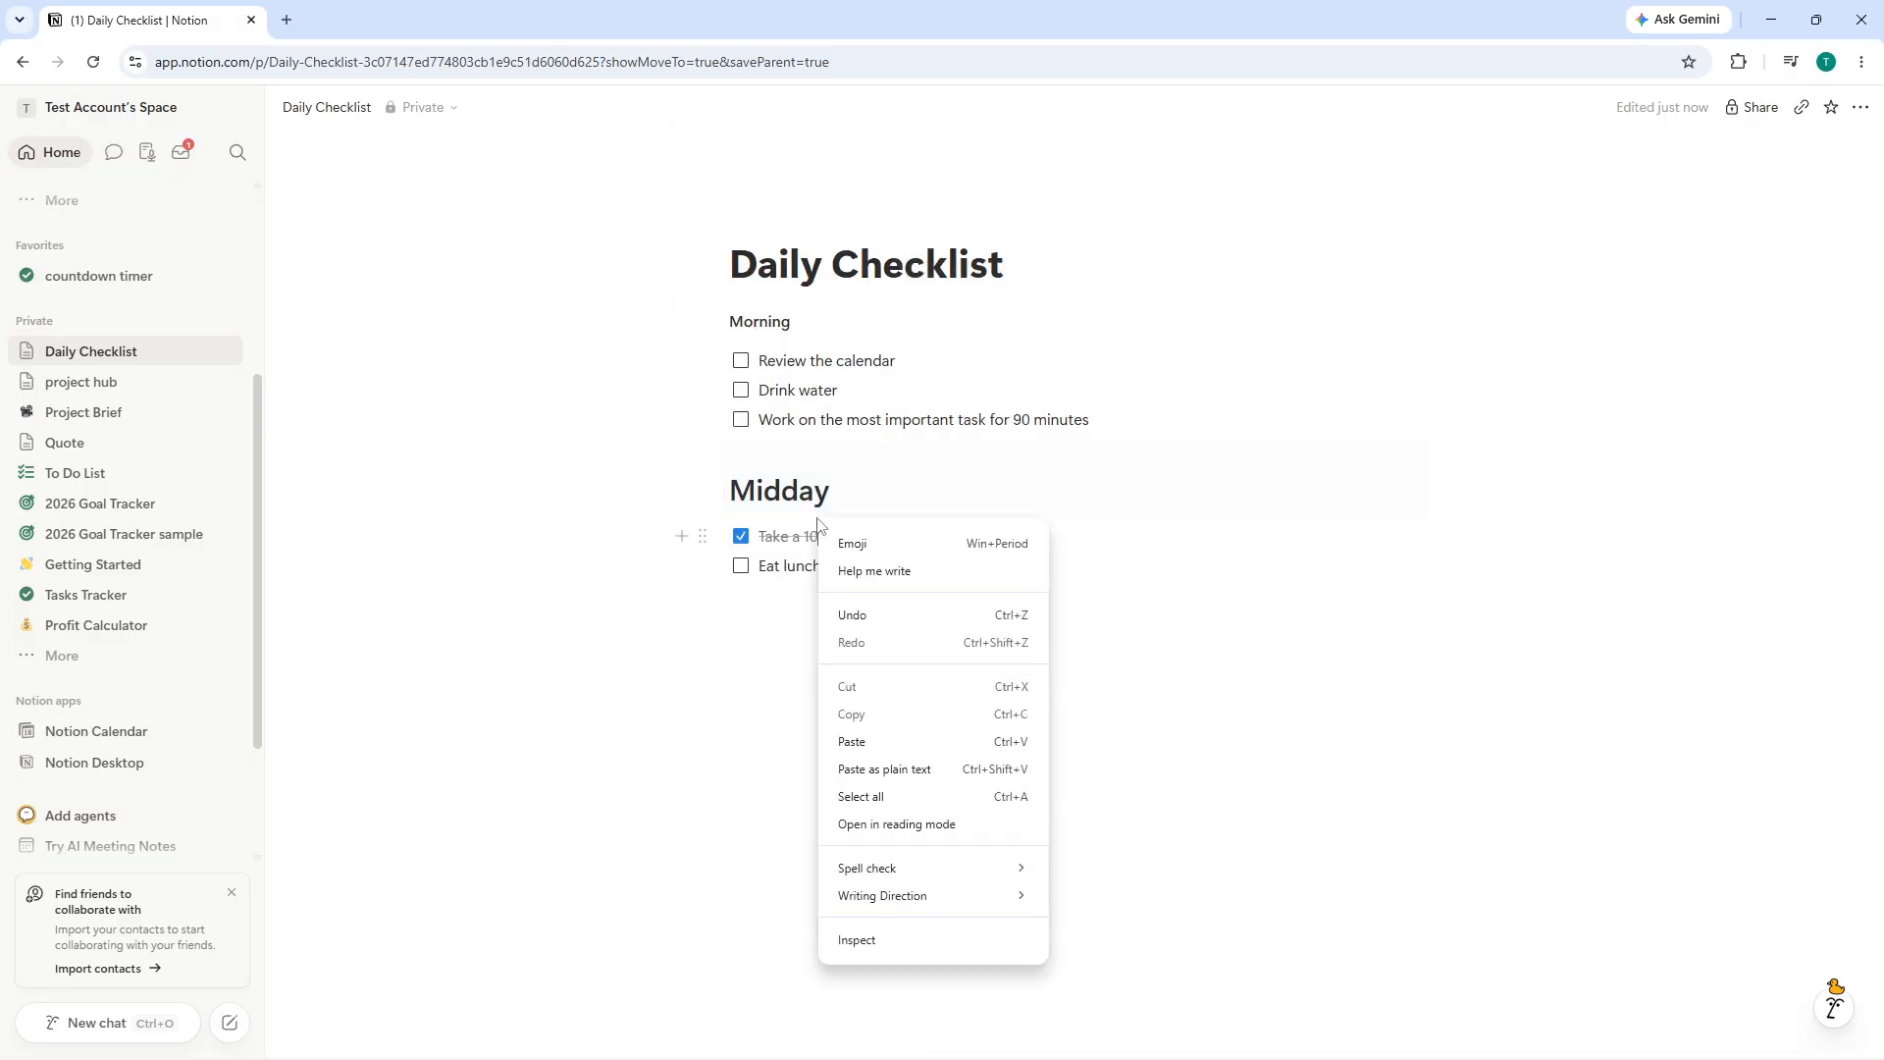
pyautogui.click(156, 351)
pyautogui.rightClick(156, 350)
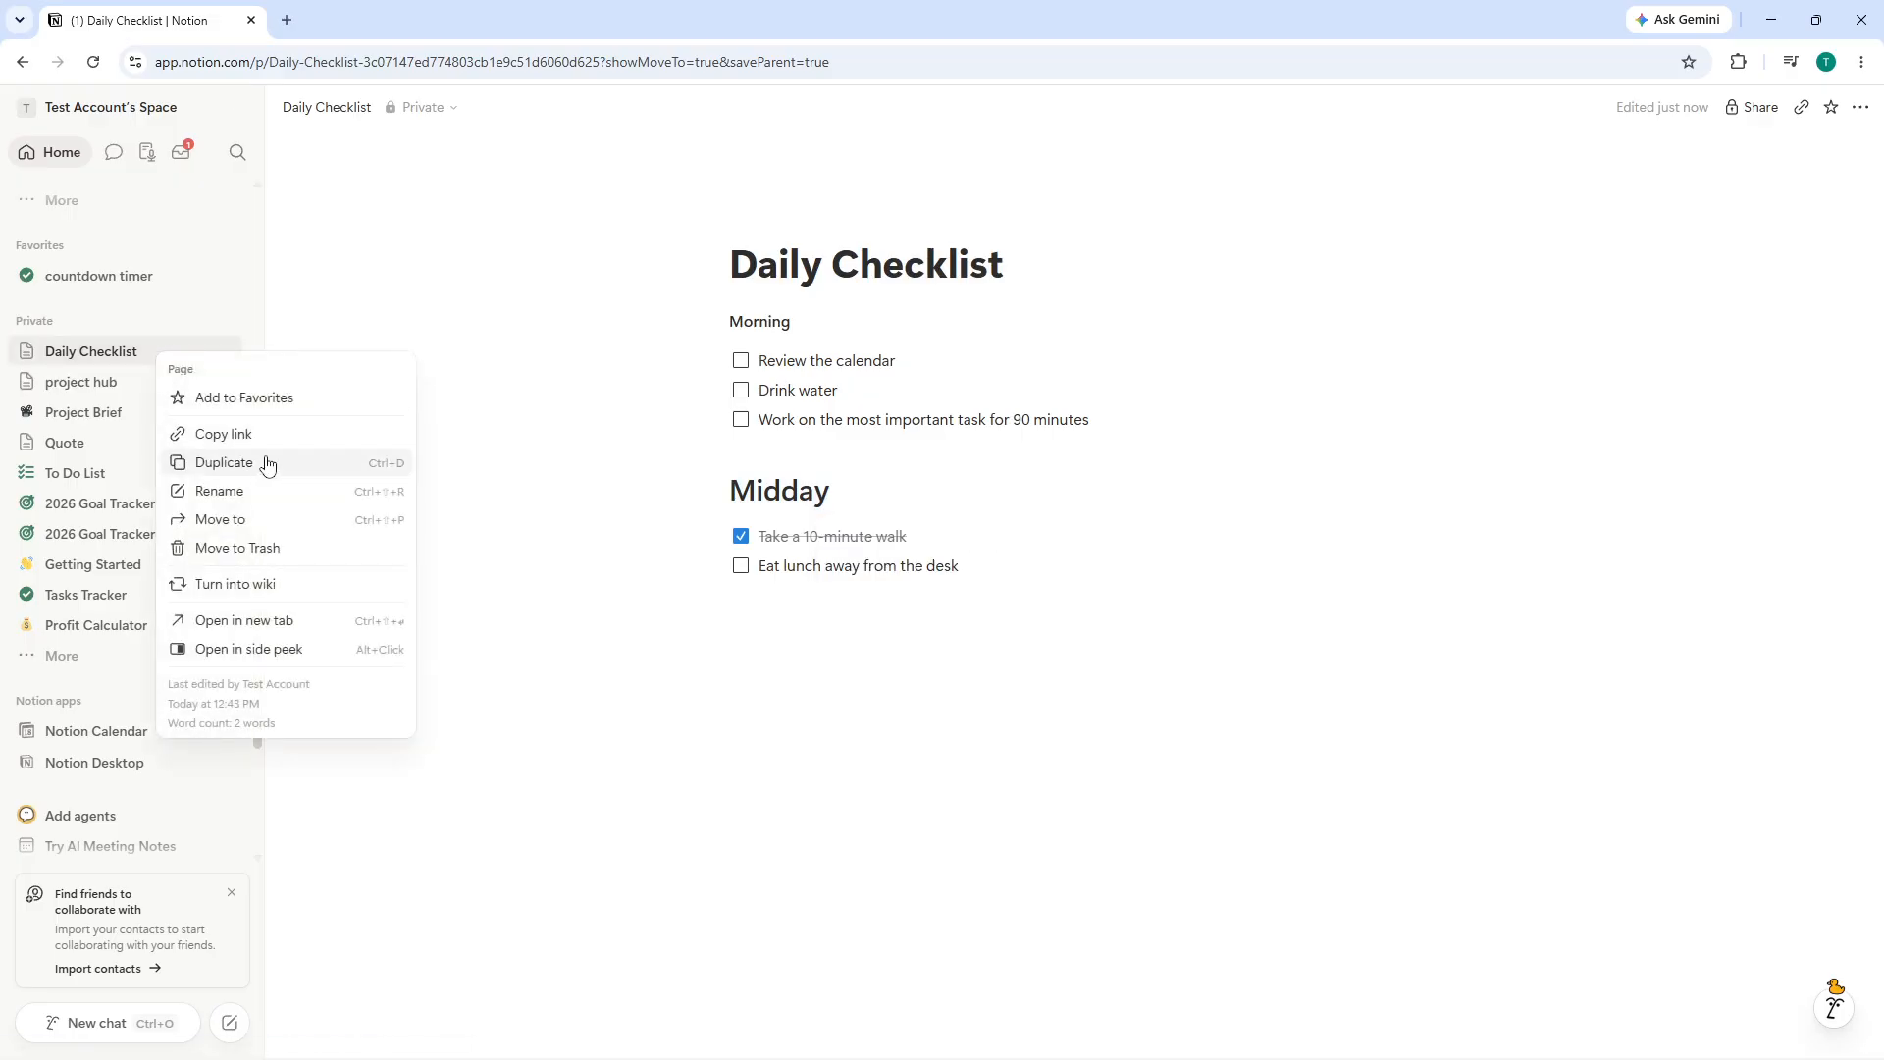
pyautogui.click(500, 335)
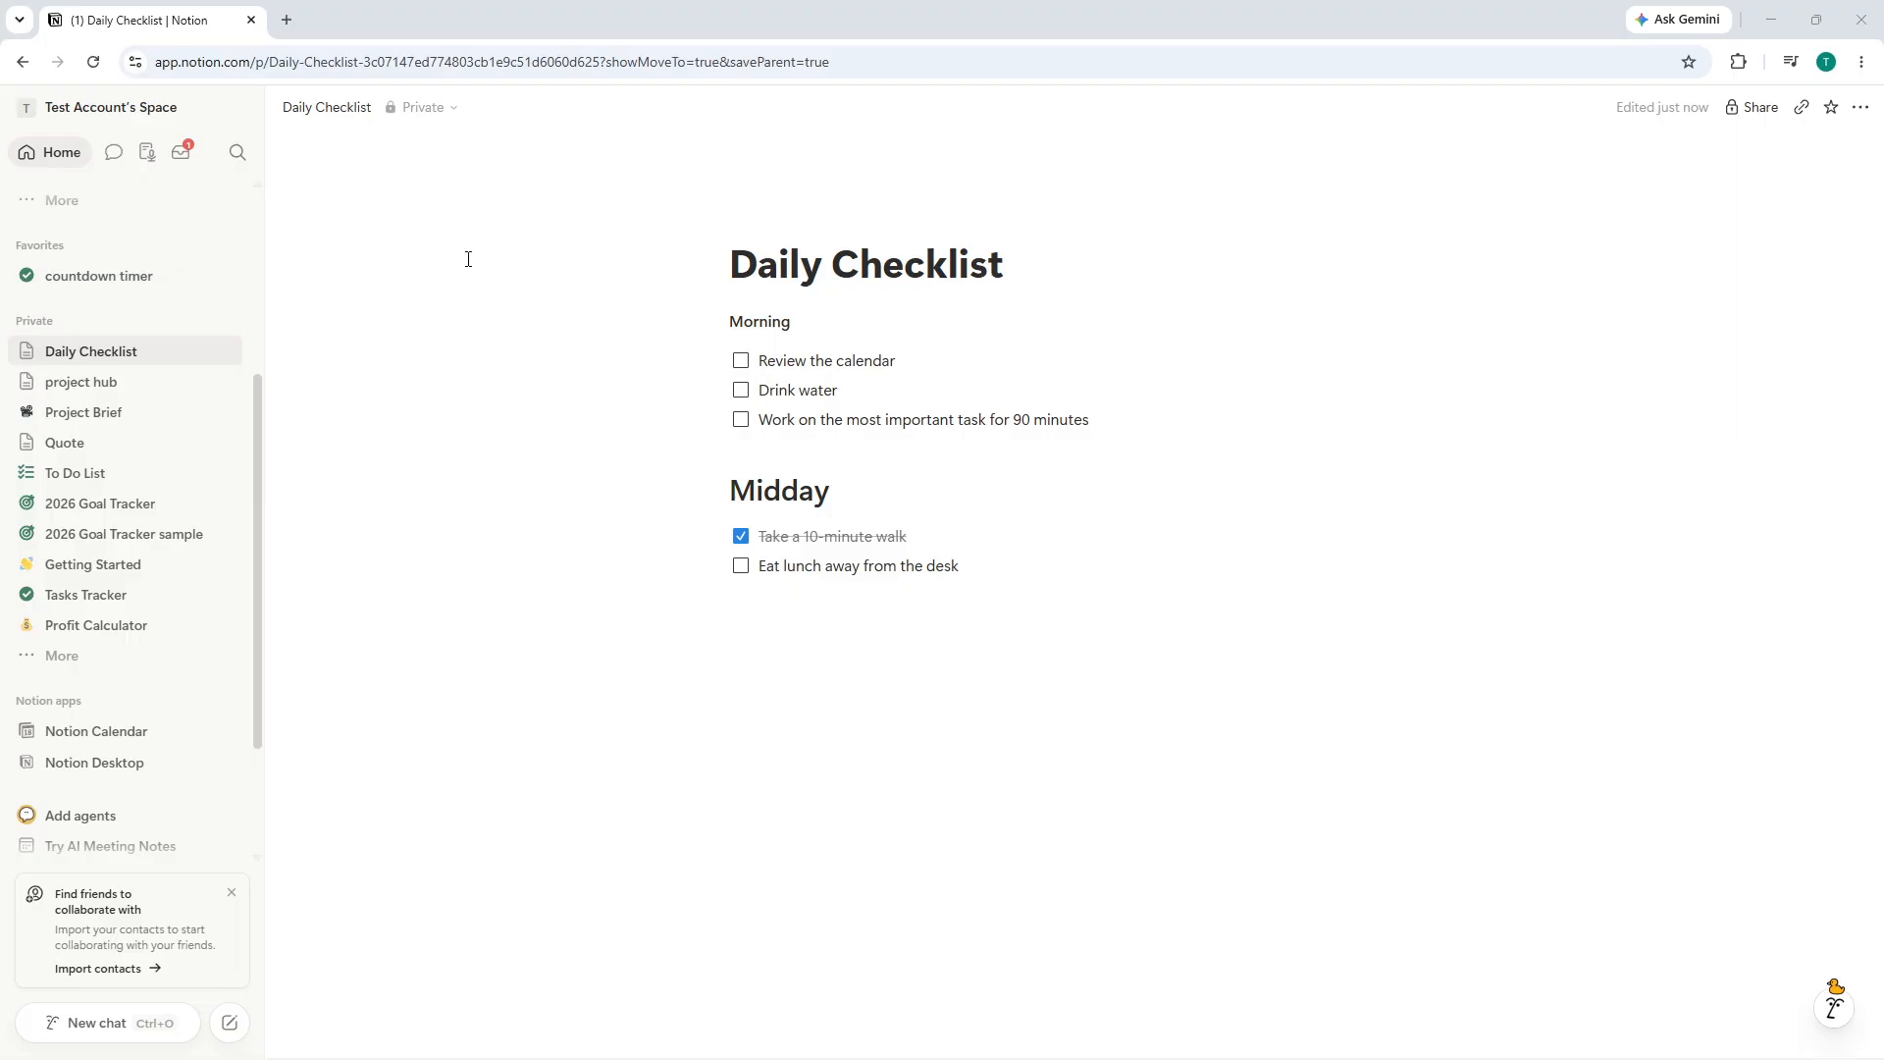
pyautogui.click(451, 17)
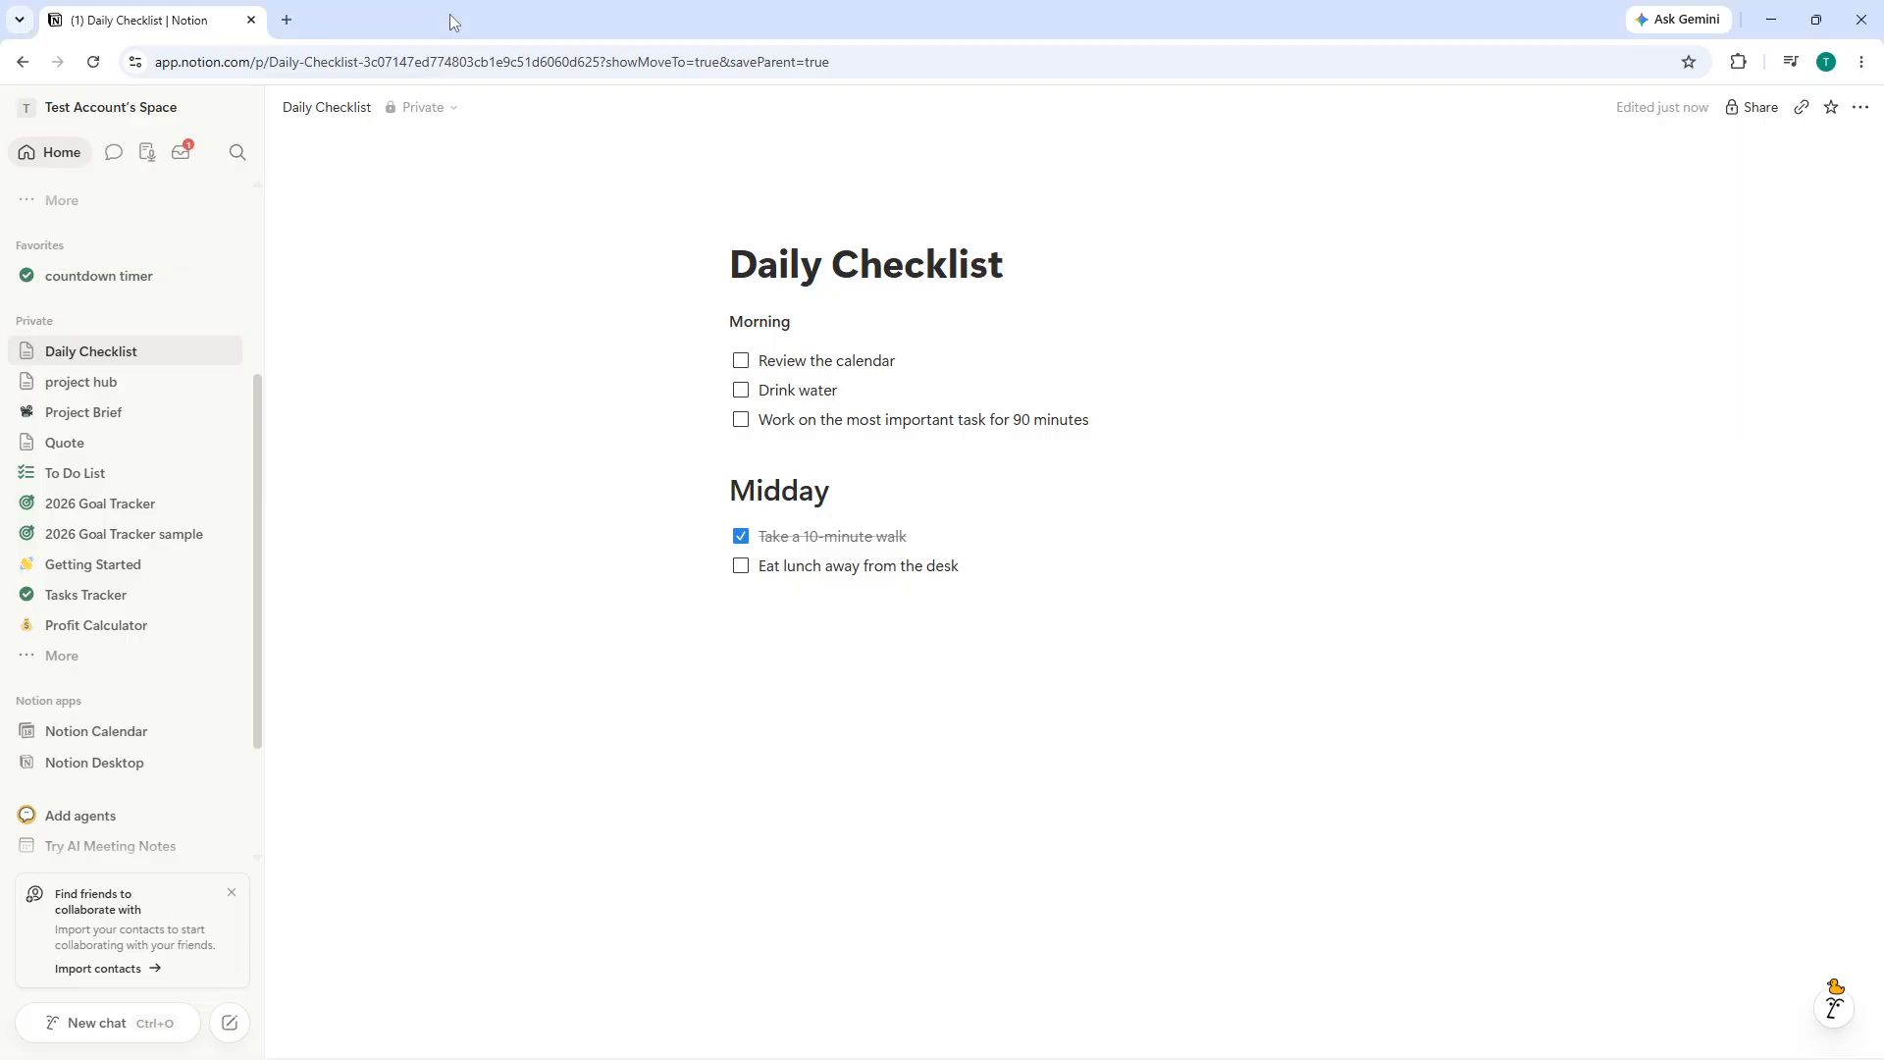